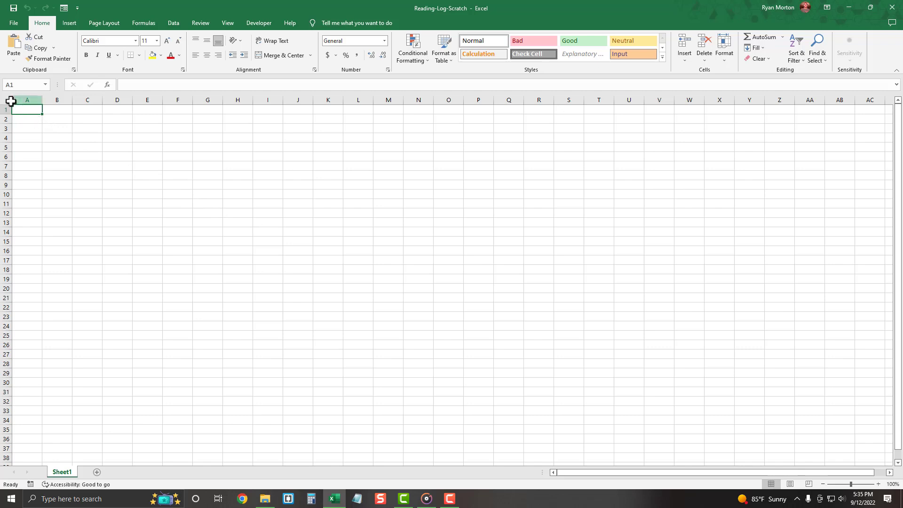
Set the row height of the entire worksheet to 25.
click(8, 98)
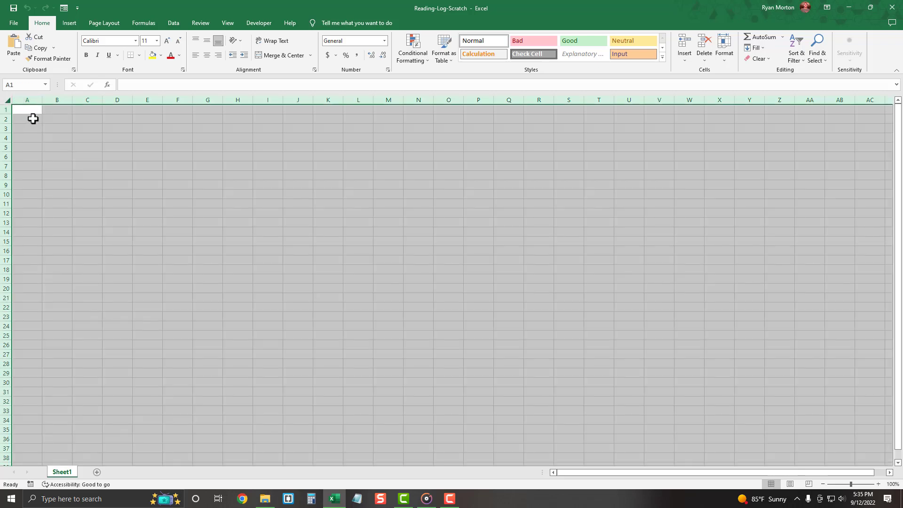
right_click(8, 157)
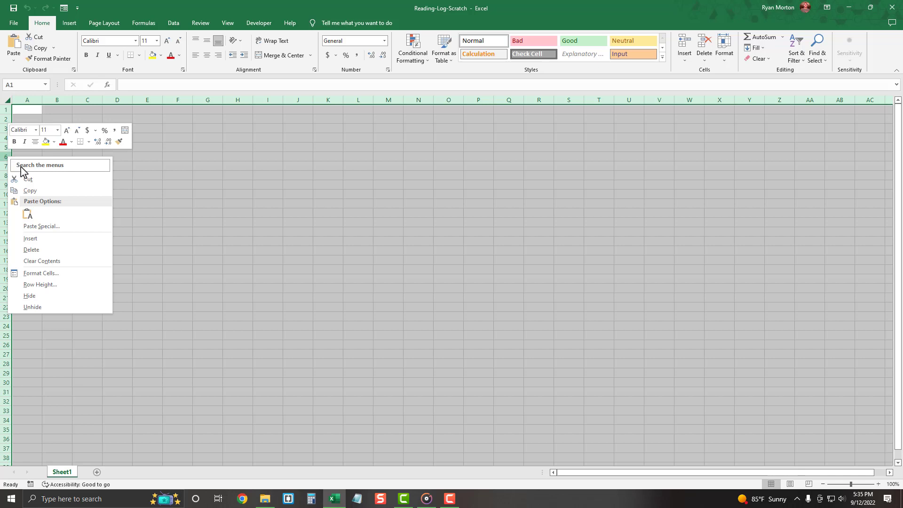
click(70, 285)
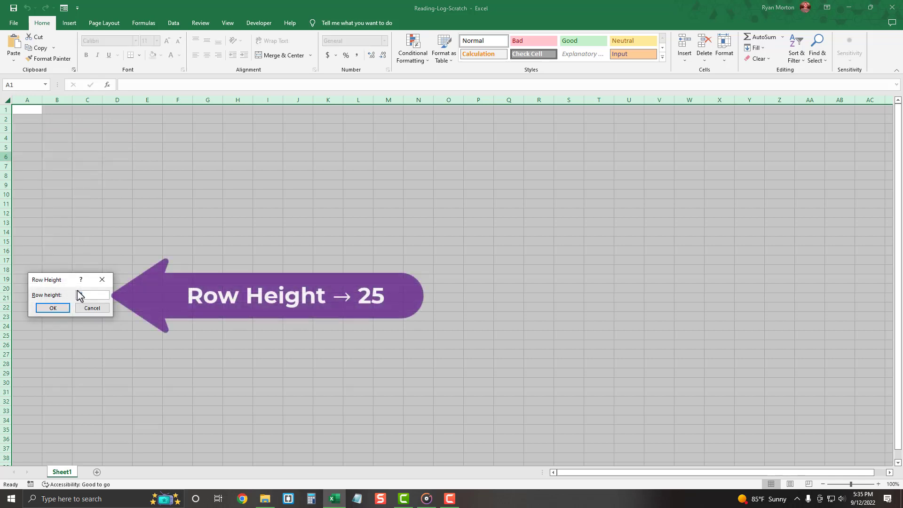
text(25)
key(Return)
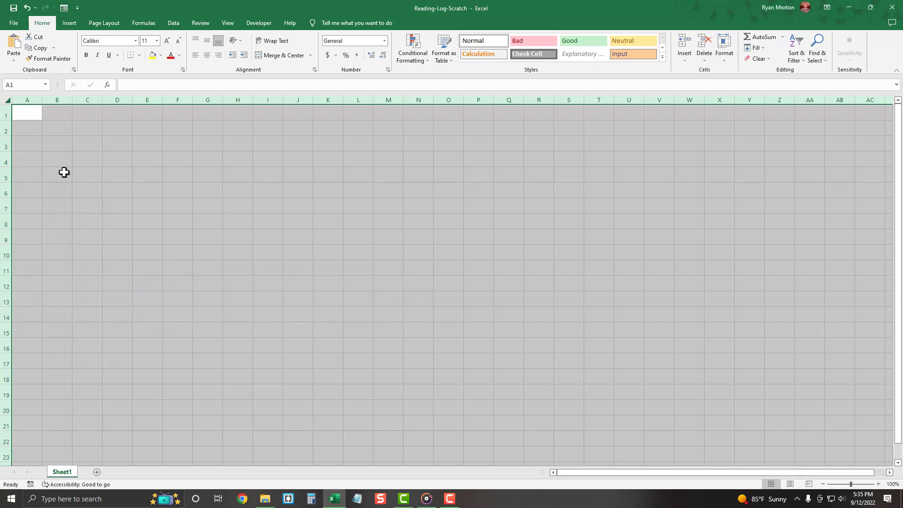
Set the width of all columns in the worksheet to 30.
right_click(88, 100)
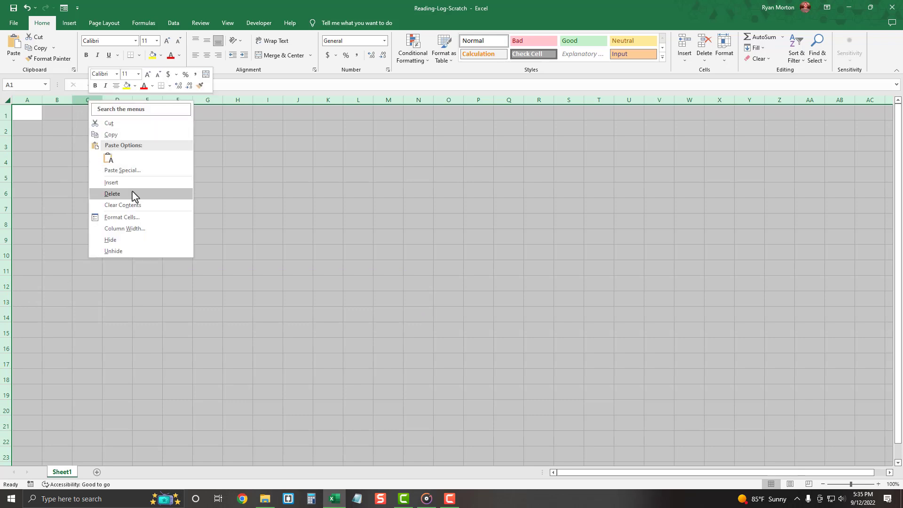
click(141, 229)
text(30)
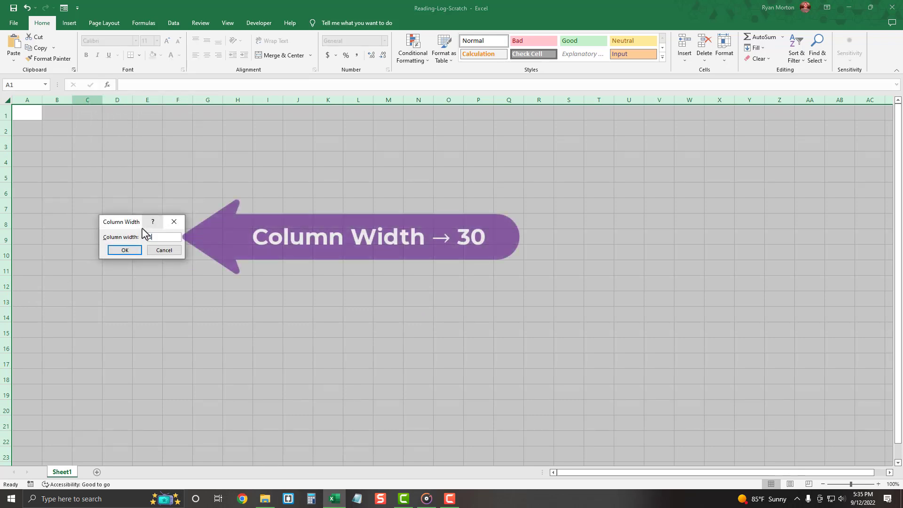
click(131, 249)
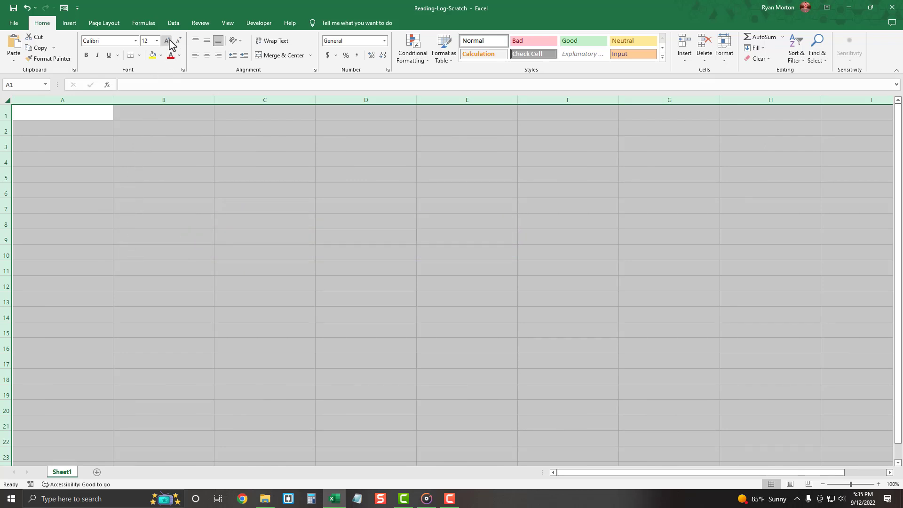
Center the contents of all worksheet cells both horizontally and vertically, and clear the whole-sheet selection.
click(207, 55)
click(208, 43)
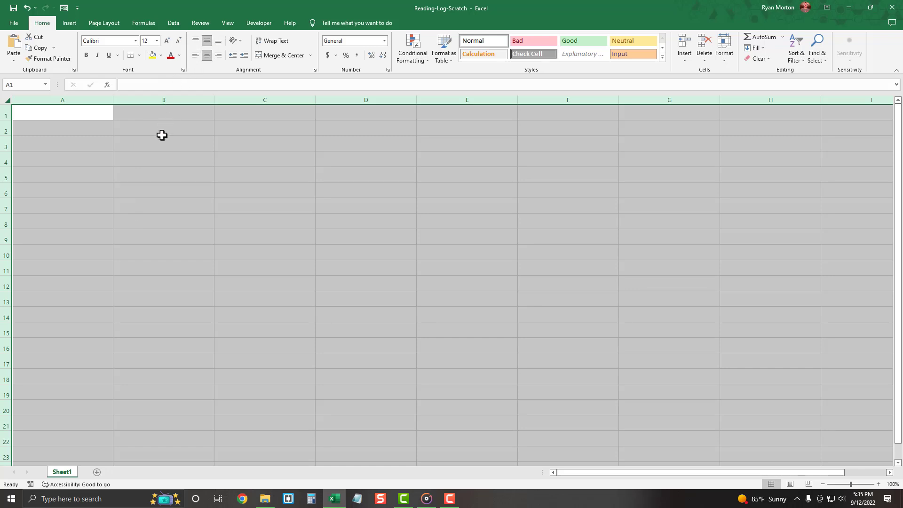
click(157, 181)
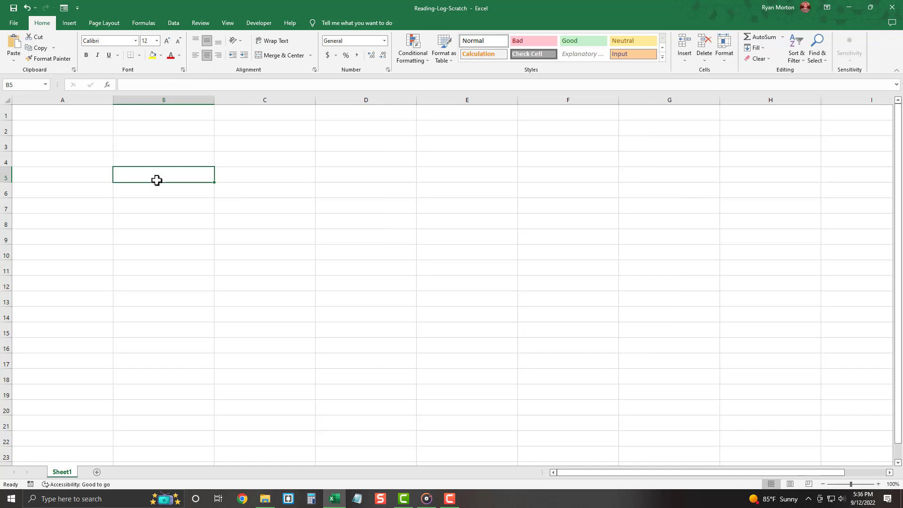
Narrow column A to a width of 8.
right_click(85, 96)
click(147, 229)
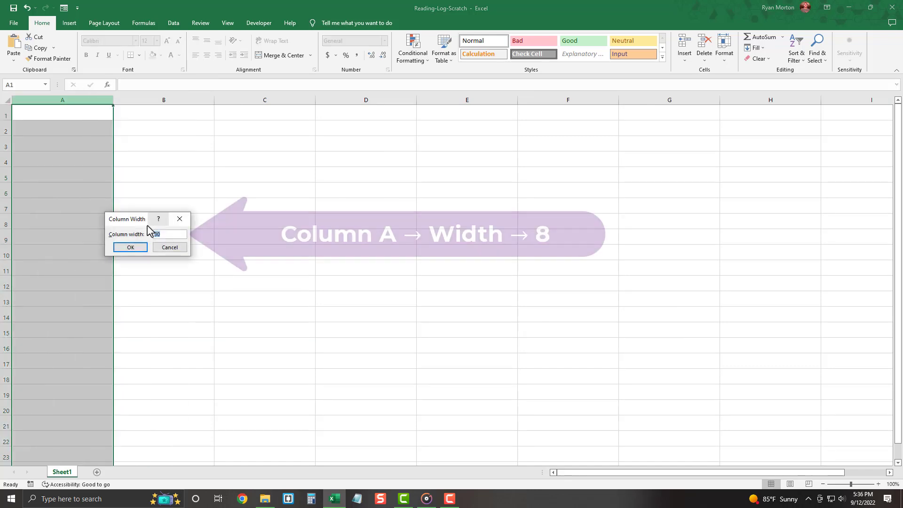
text(8)
key(Return)
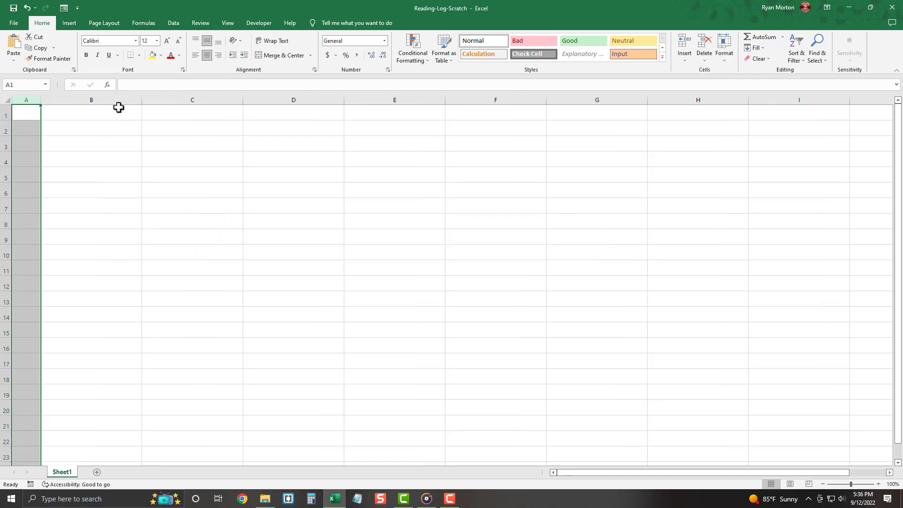
Widen column B to a width of 50.
right_click(121, 100)
click(182, 229)
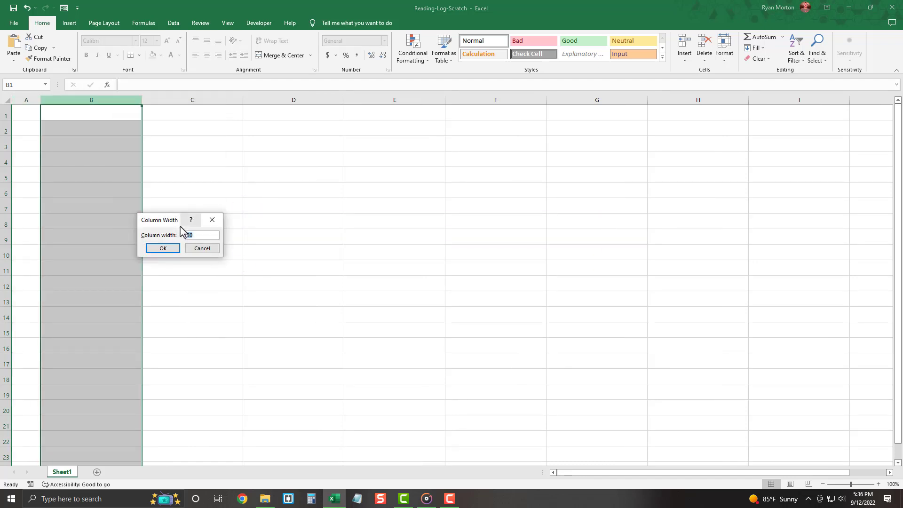
text(50)
key(Return)
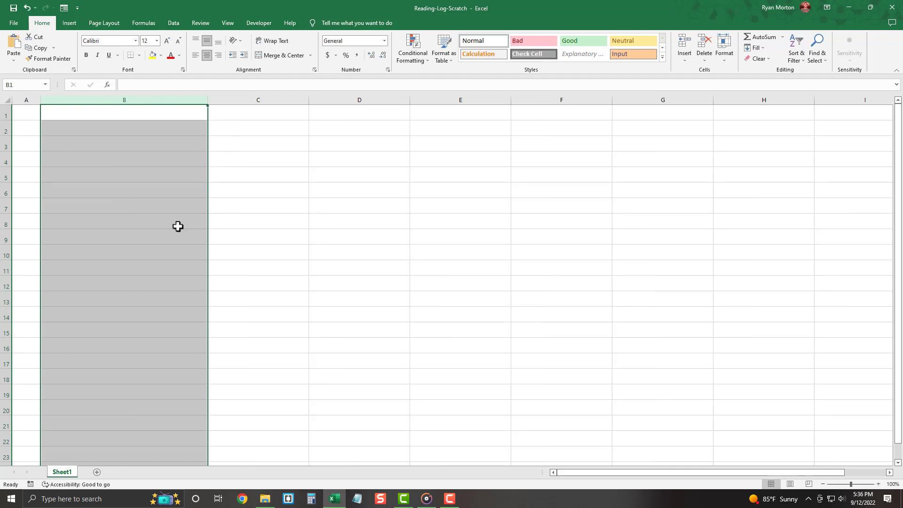
Enter the headers TITLE, AUTHOR, PAGES and COMPLETE DATE across cells B8 to E8.
click(121, 221)
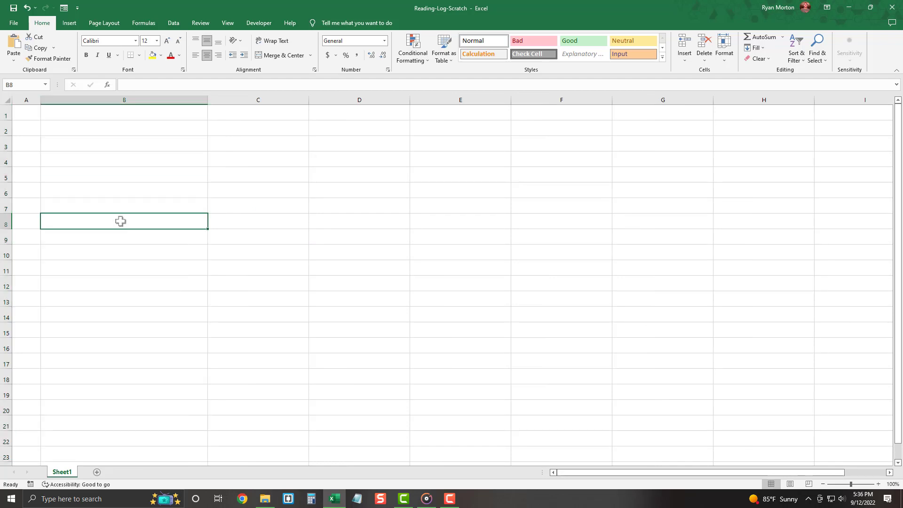
text(TITLE)
key(Tab)
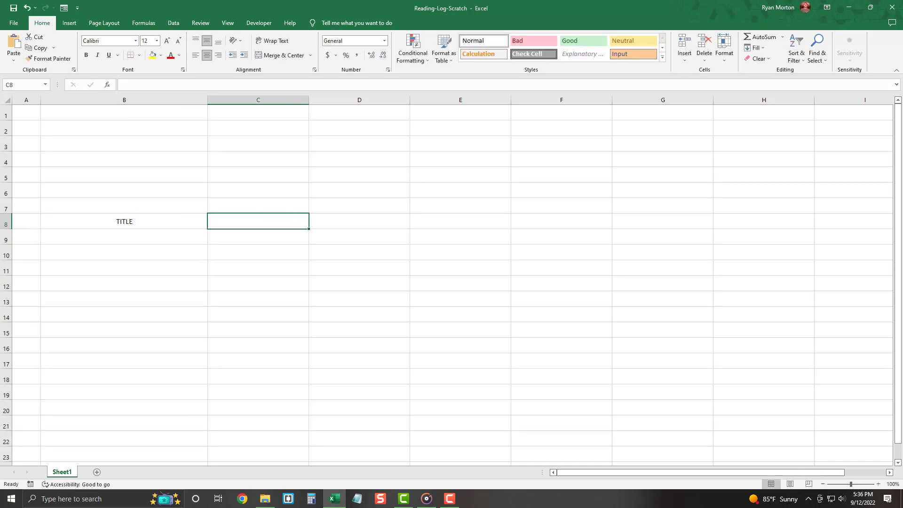
text(AUTHOR)
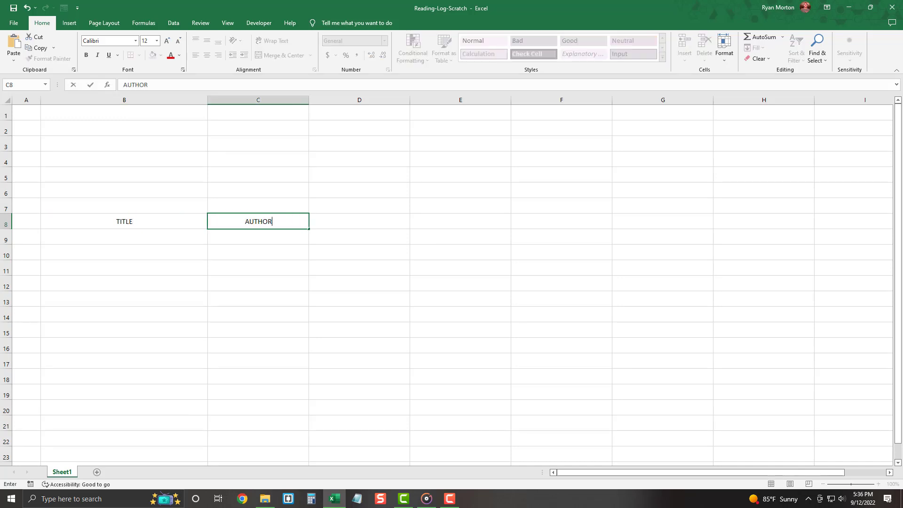
key(Tab)
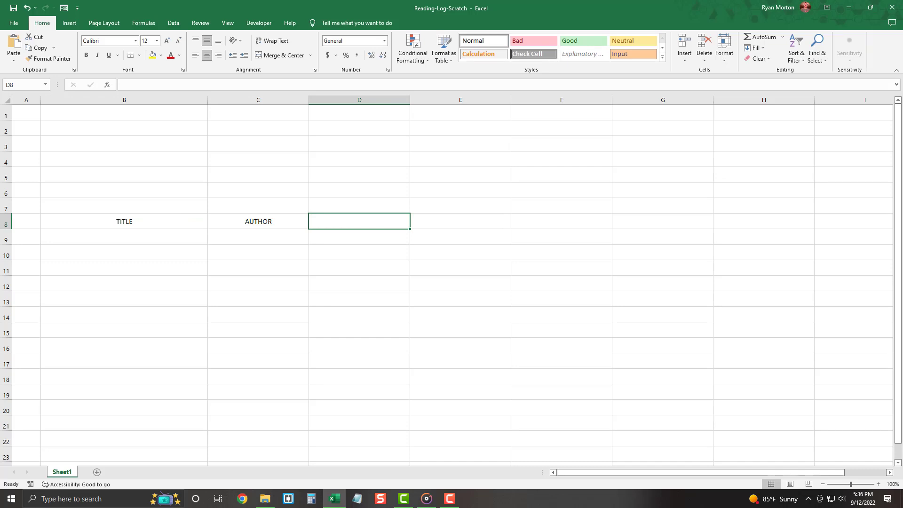
text(PAGES)
key(Tab)
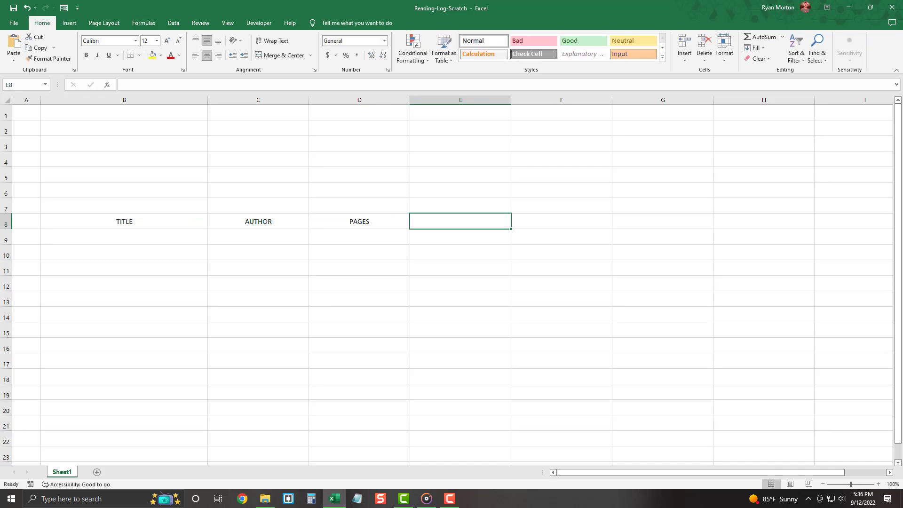
text(COMPLET)
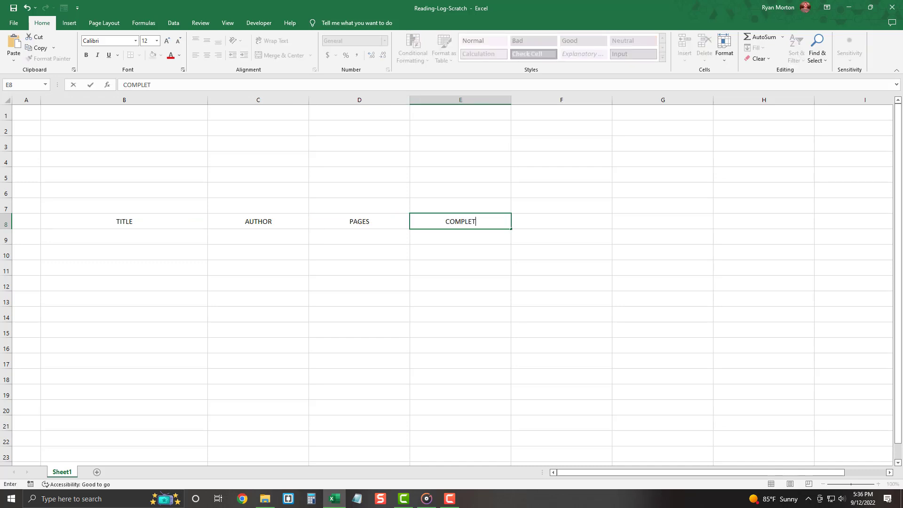
text(E DATE)
key(Return)
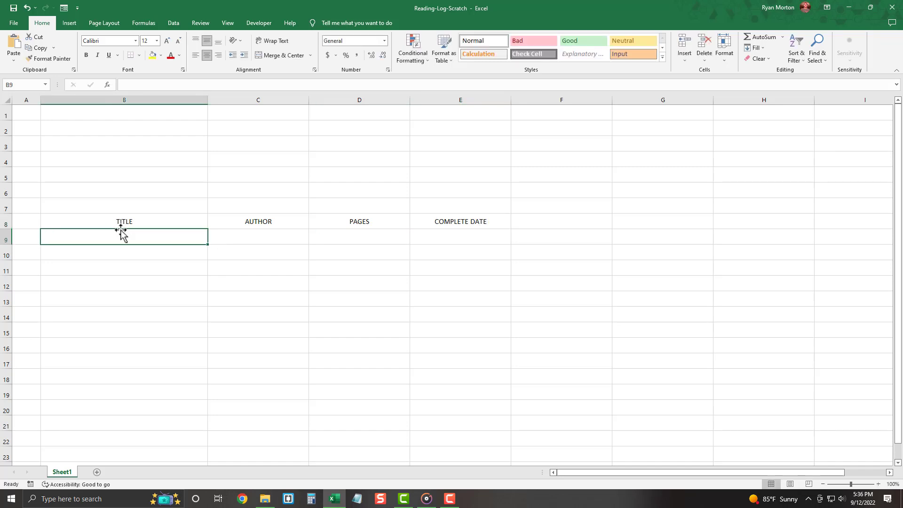
Convert the range B8:E16 into a table that uses its first row as headers.
drag(117, 221, 437, 348)
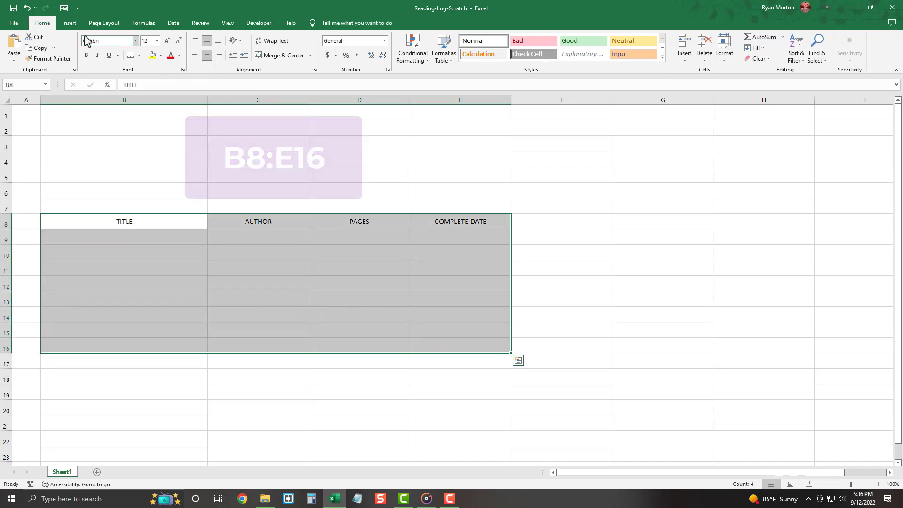
click(69, 23)
click(81, 47)
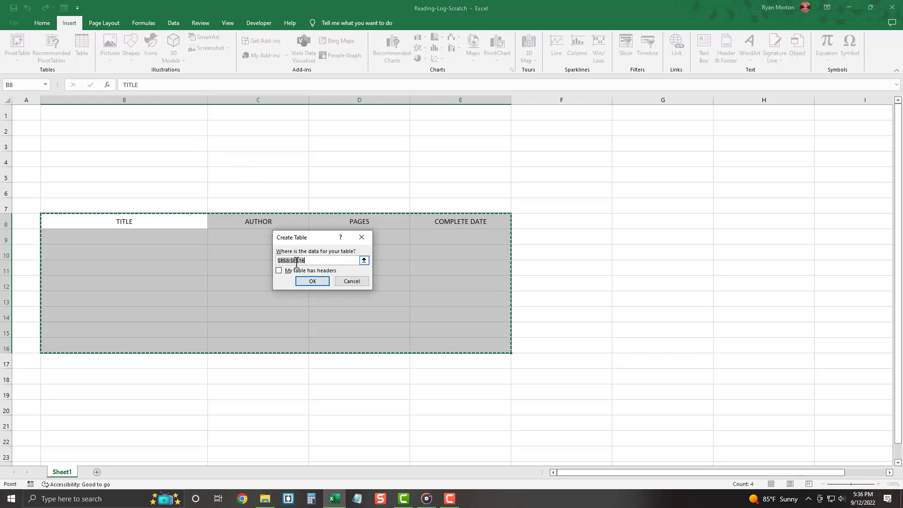
click(278, 271)
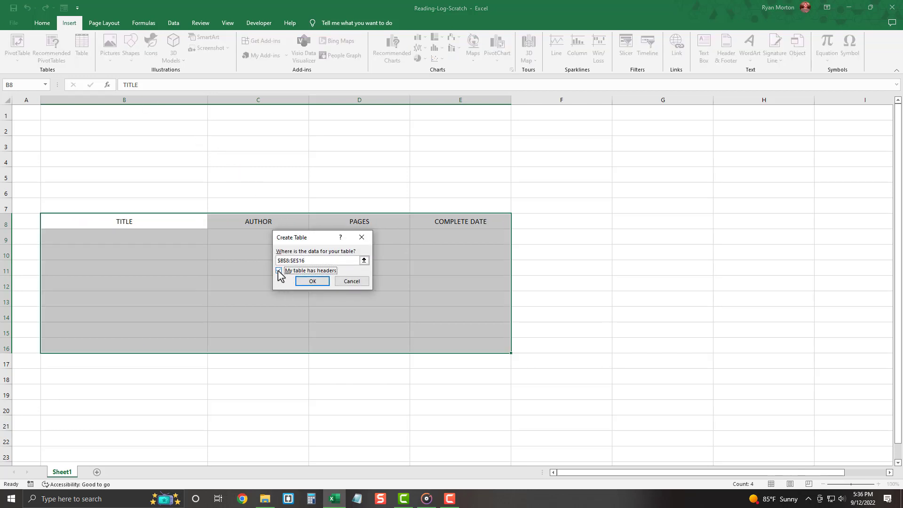
click(307, 281)
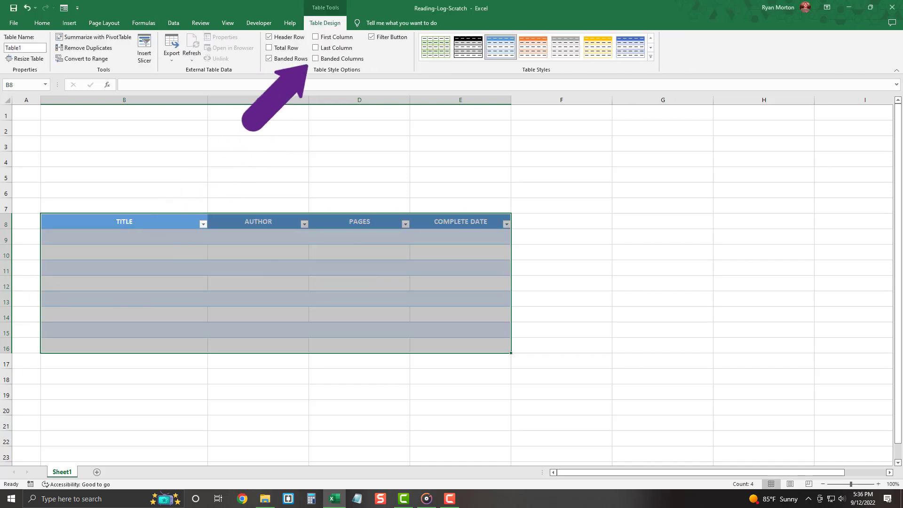
click(339, 157)
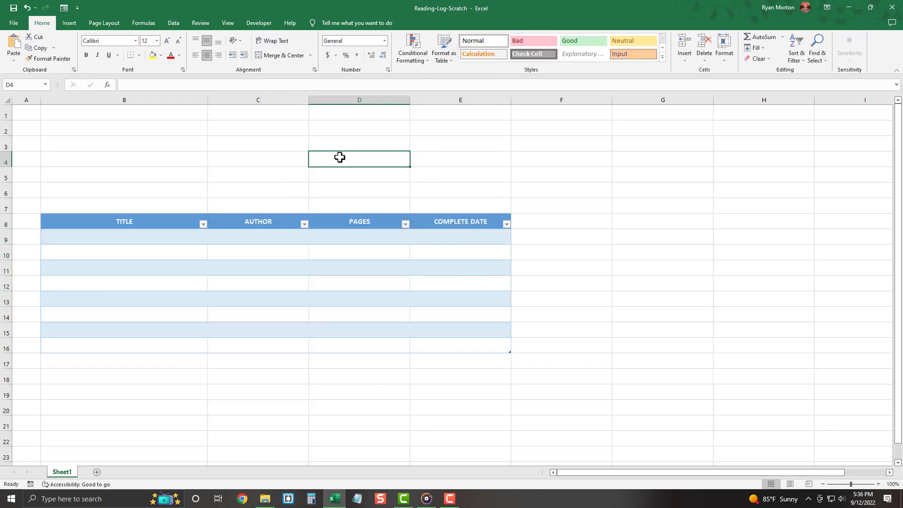
Rename the table as ReadingLog.
click(337, 282)
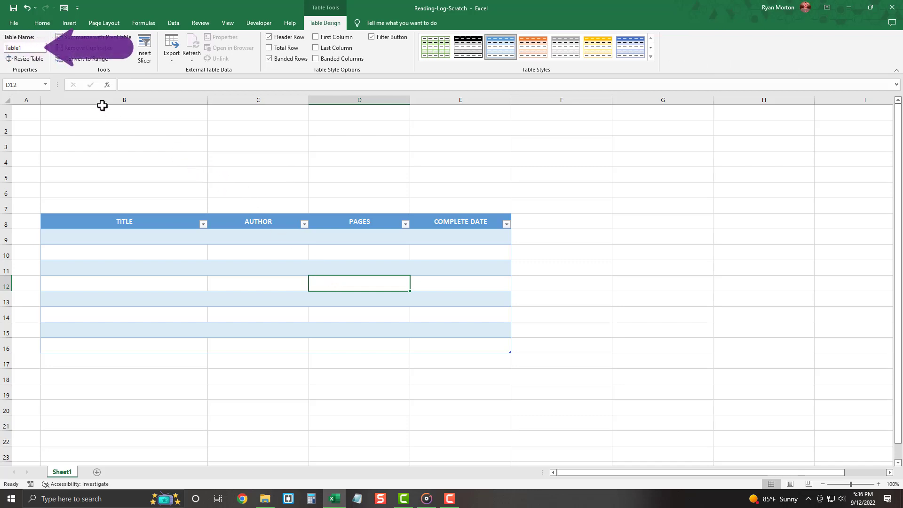
click(27, 48)
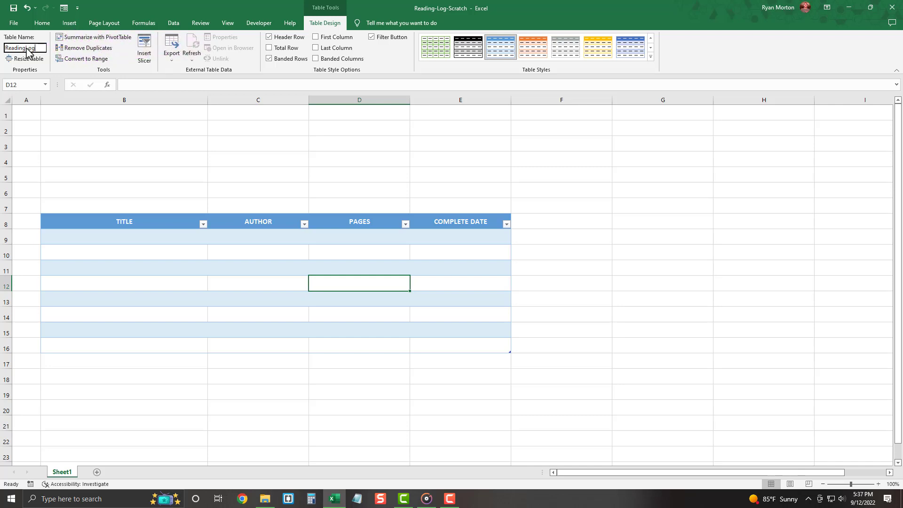
key(Return)
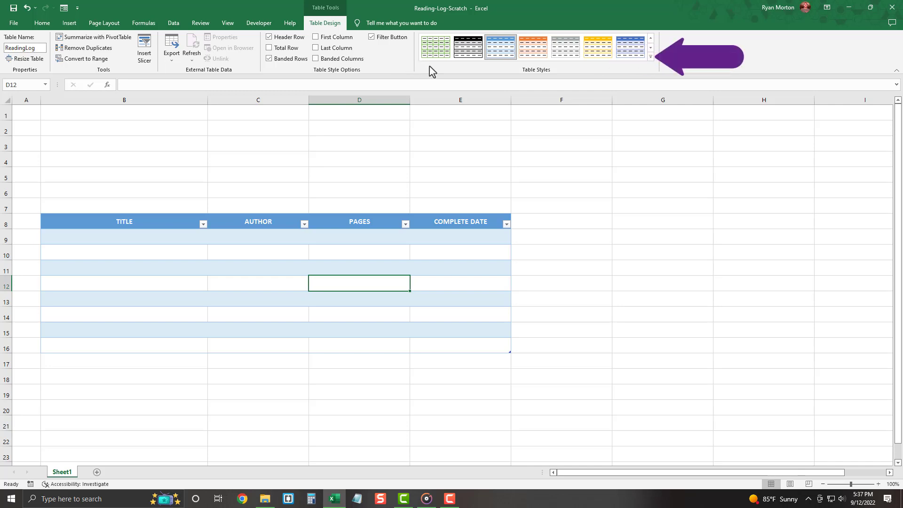
Start a new custom table style named "New".
click(651, 57)
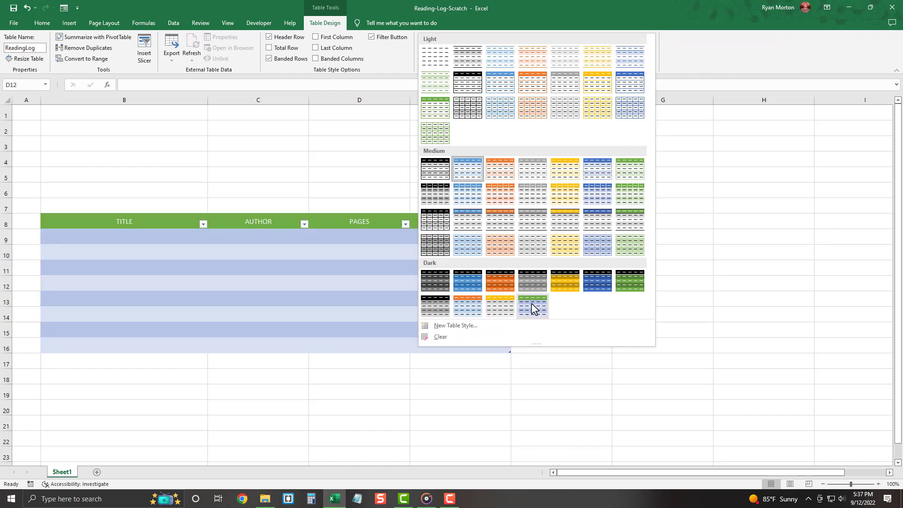
click(455, 325)
text(New)
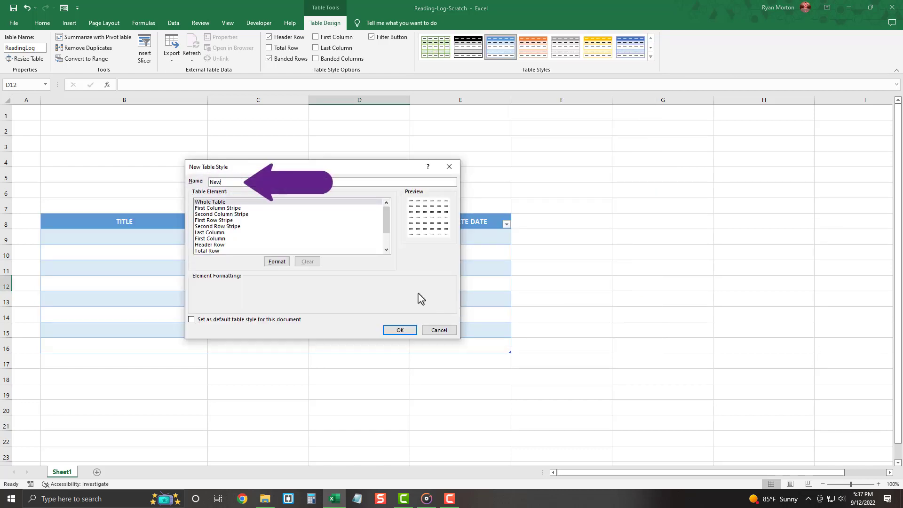
Format the style's Whole Table element with gray outline and inside borders.
click(292, 203)
click(278, 262)
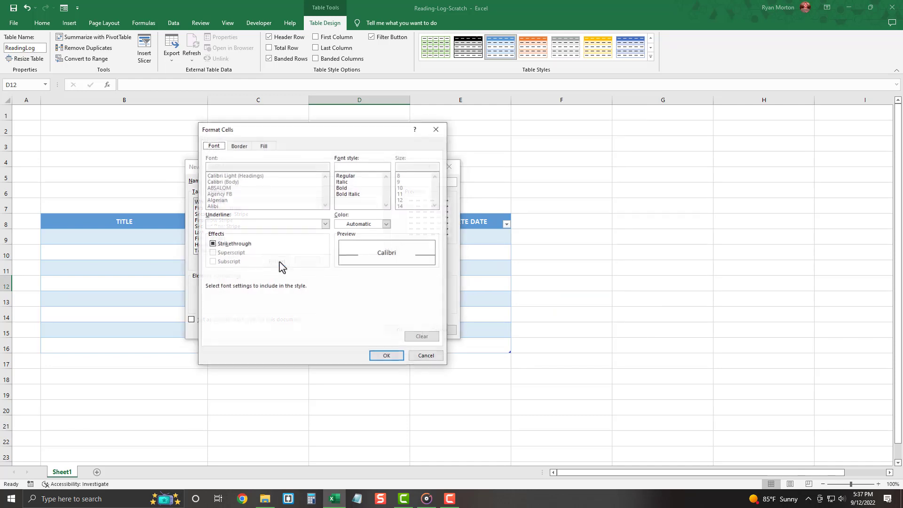
click(239, 146)
click(261, 242)
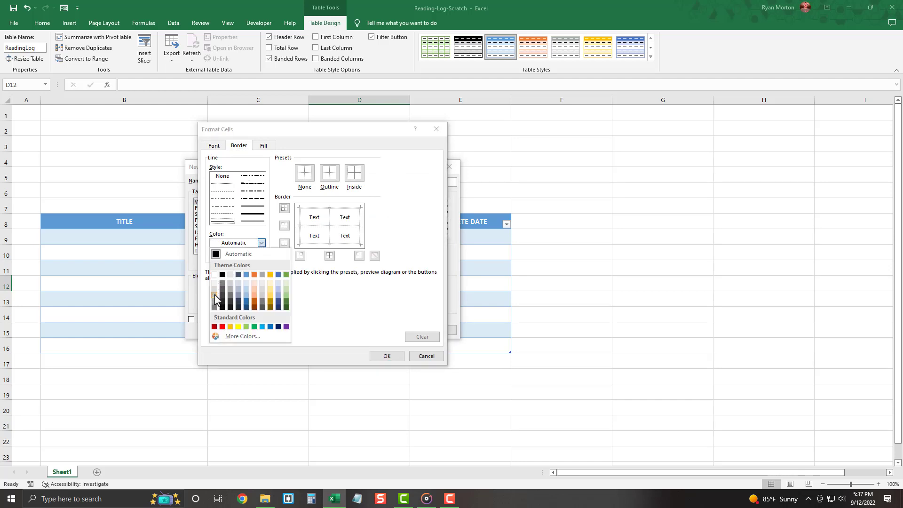
click(214, 295)
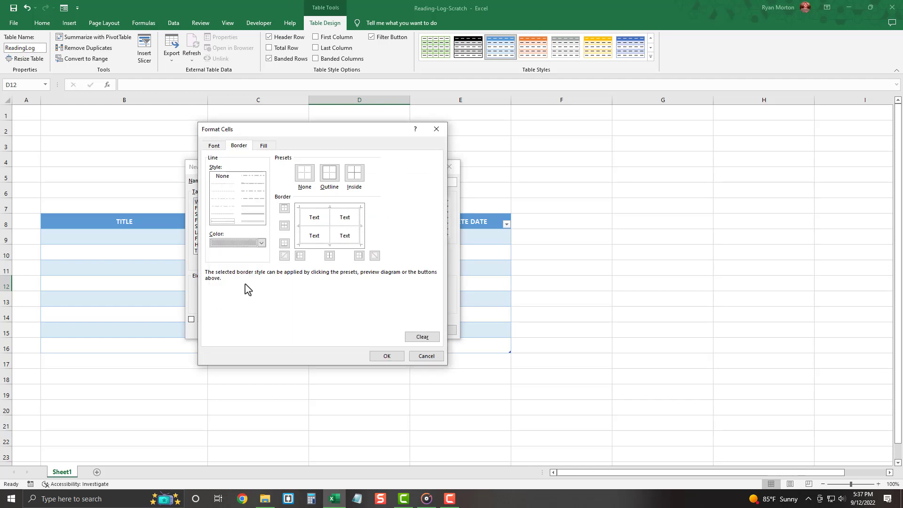
click(329, 179)
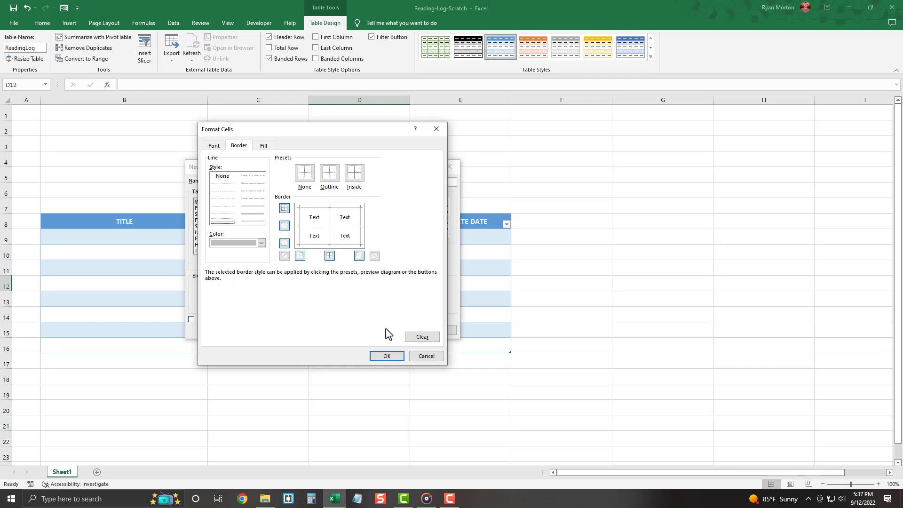
click(386, 356)
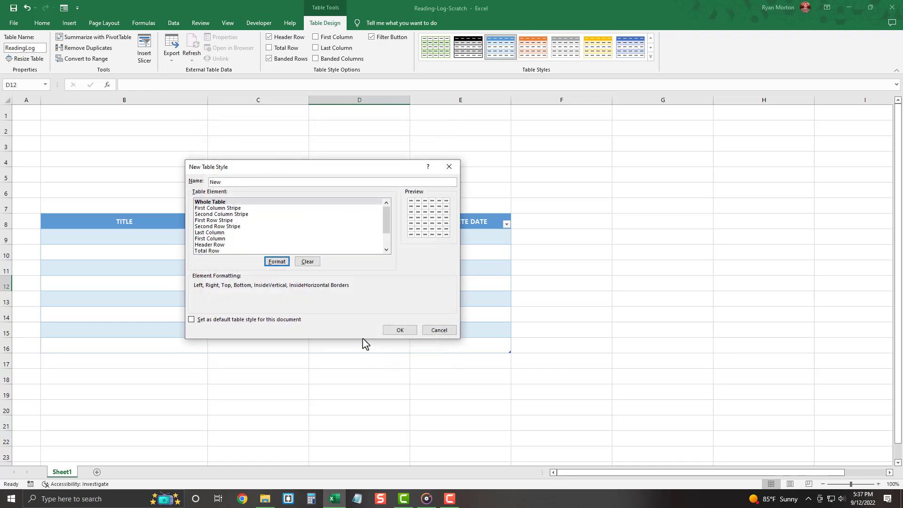
Format the style's Header Row element with bold font and a very light gray fill.
click(226, 245)
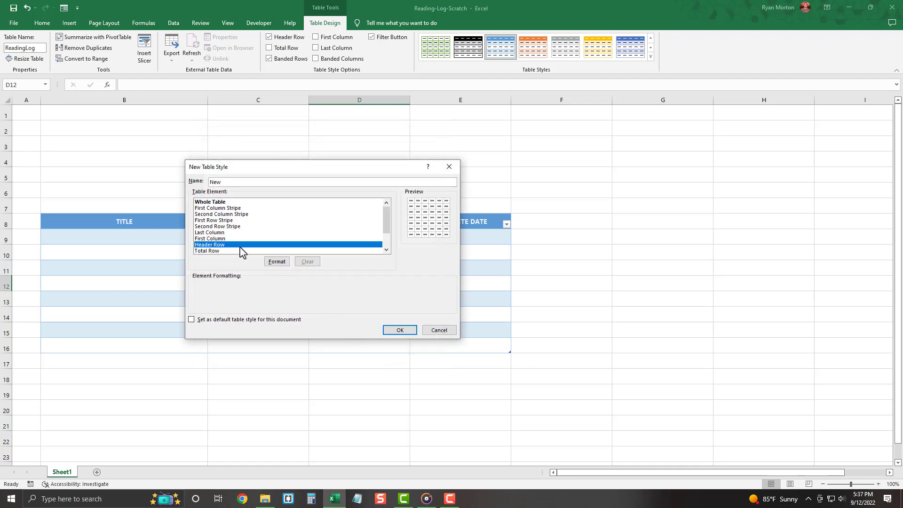
click(277, 261)
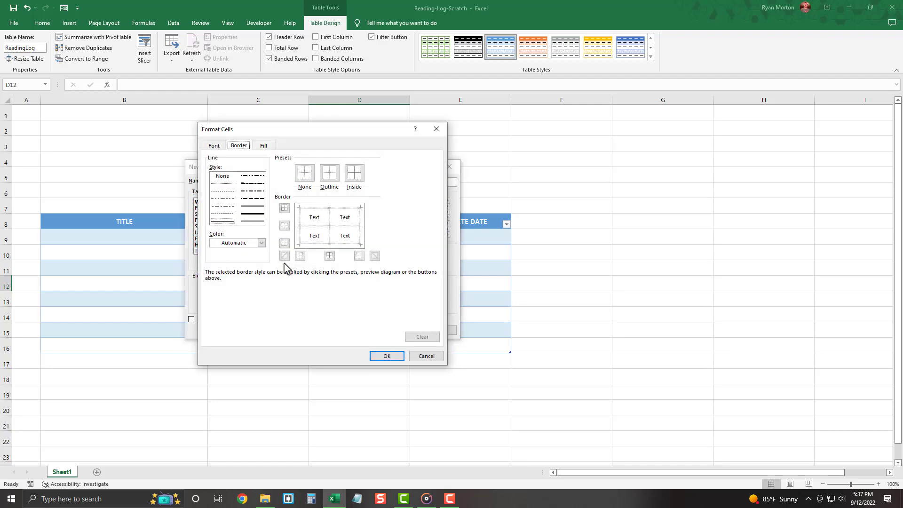
click(214, 146)
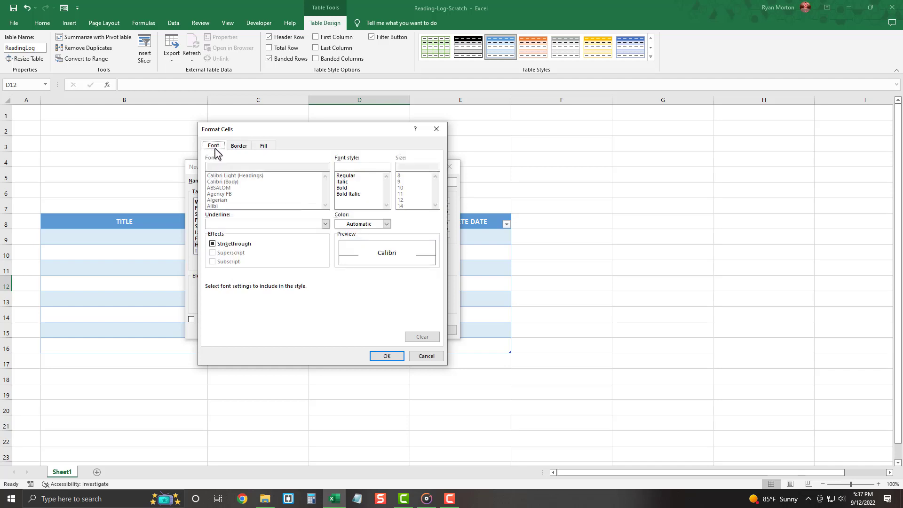
click(340, 188)
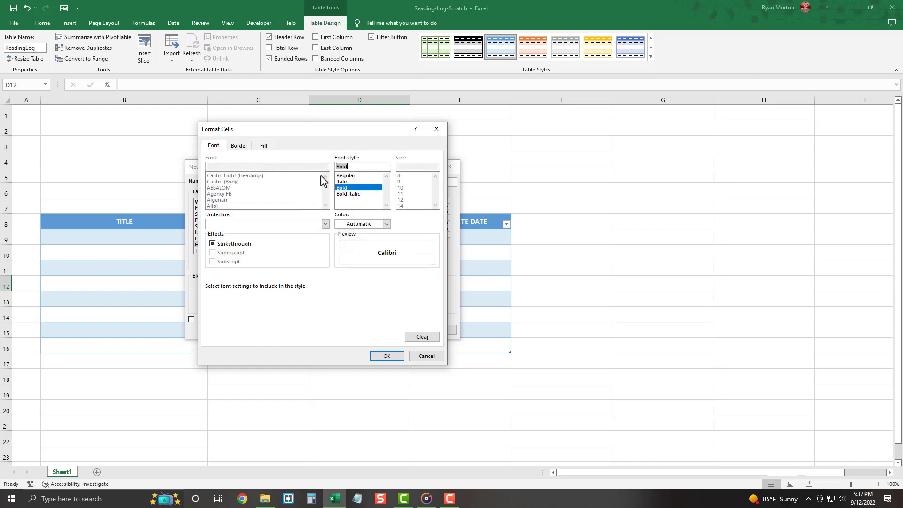
click(271, 147)
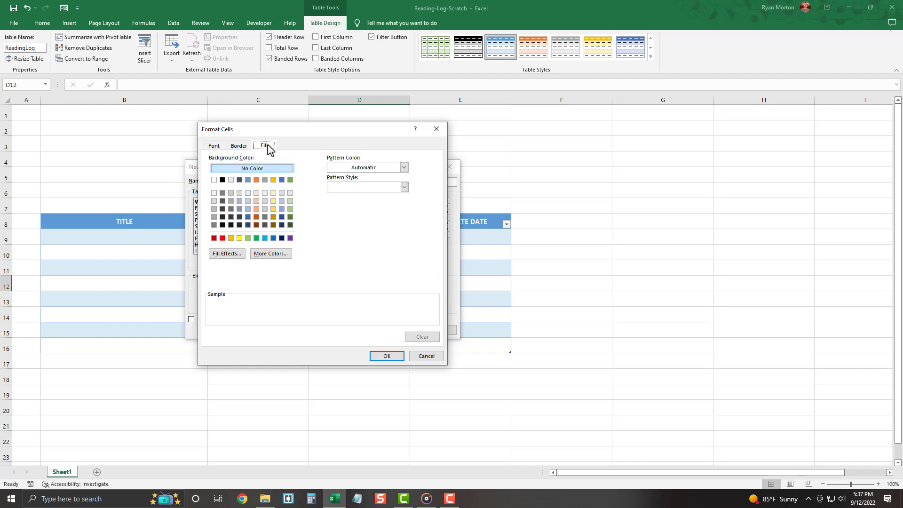
click(215, 194)
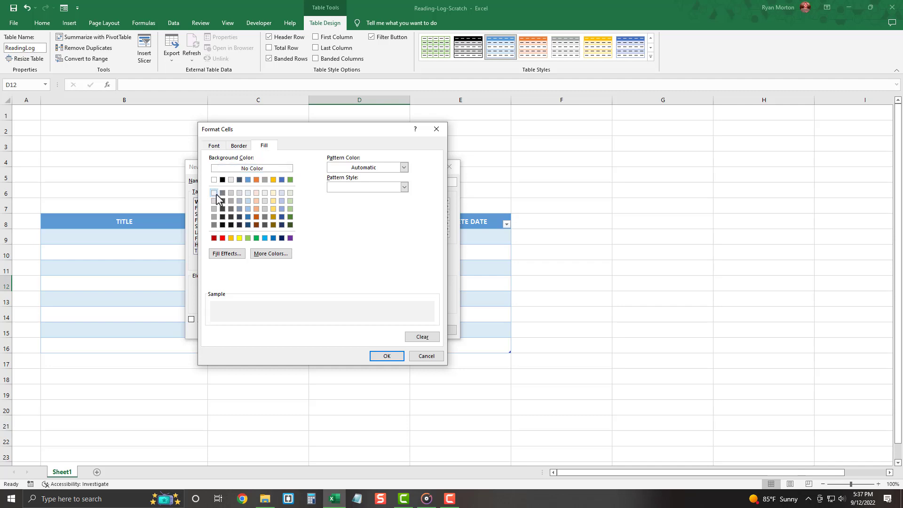
click(391, 358)
Save the new table style and apply it to the ReadingLog table.
click(395, 332)
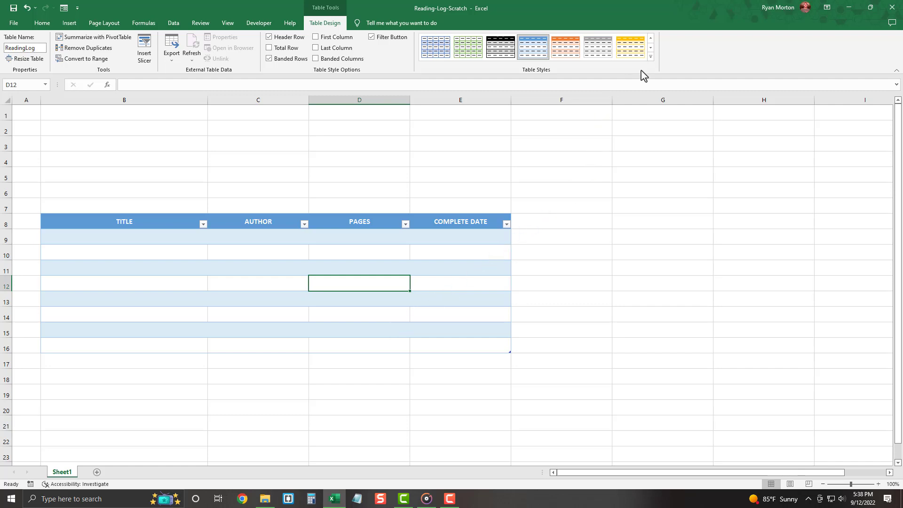
click(652, 57)
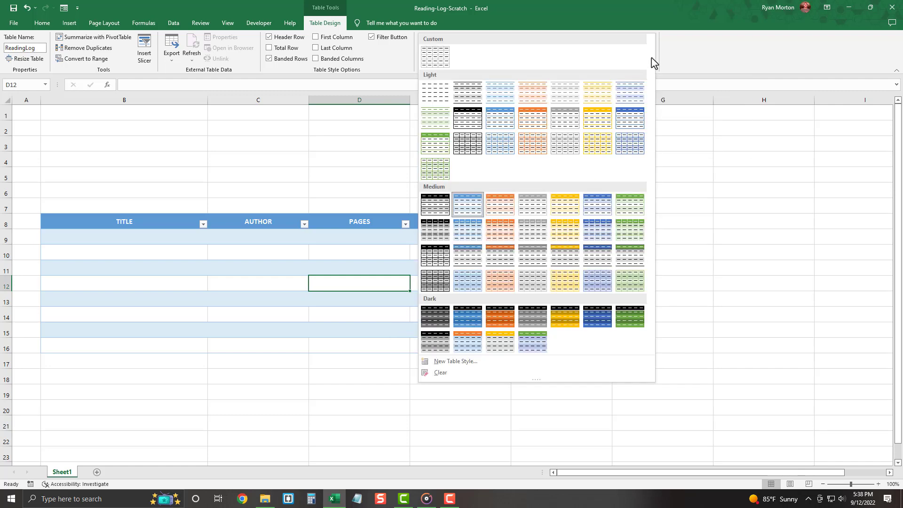
click(432, 55)
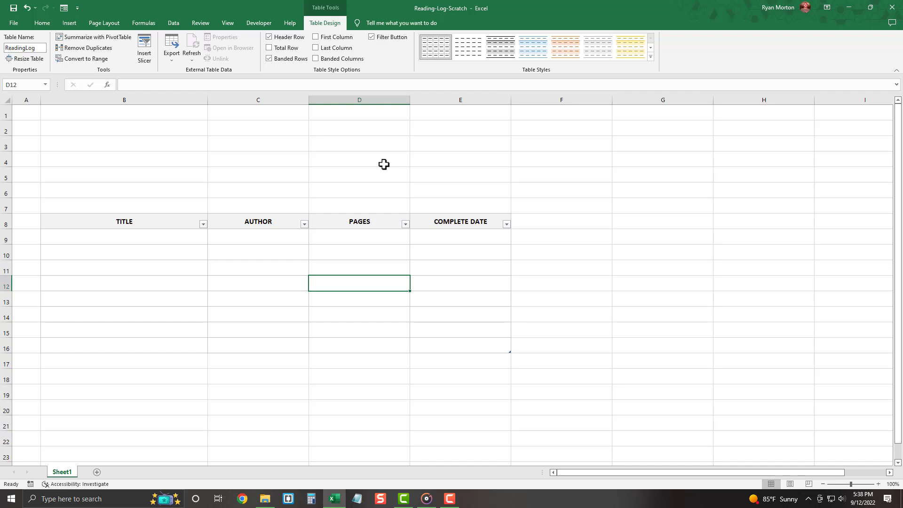
Enter the sample date 4/8 in the COMPLETE DATE column at E10.
click(445, 252)
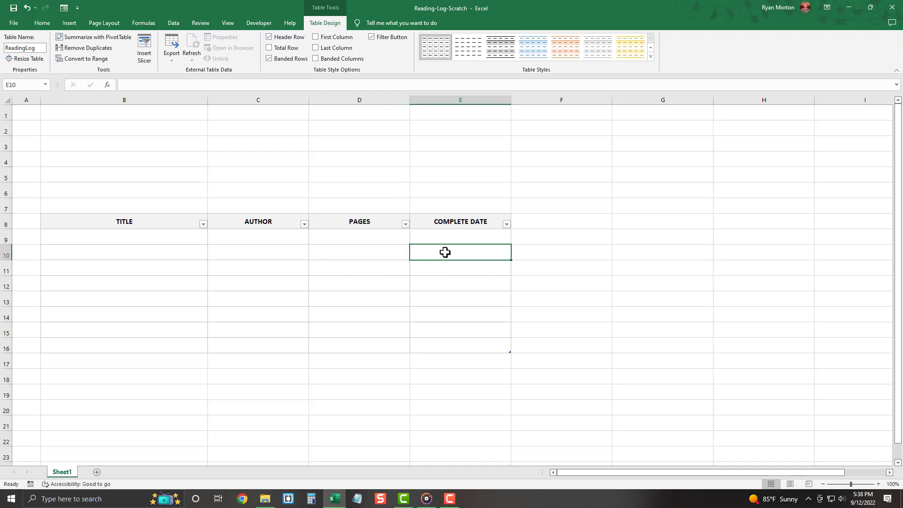
text(4/8)
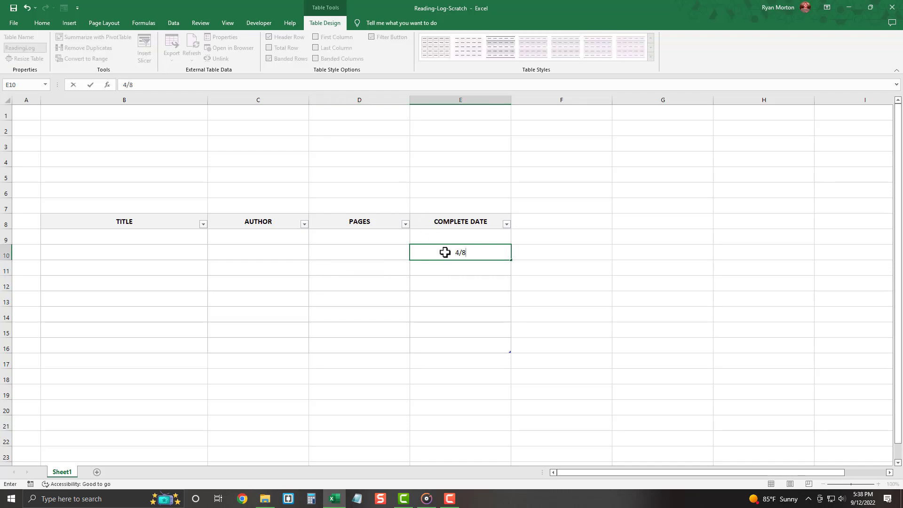
key(Return)
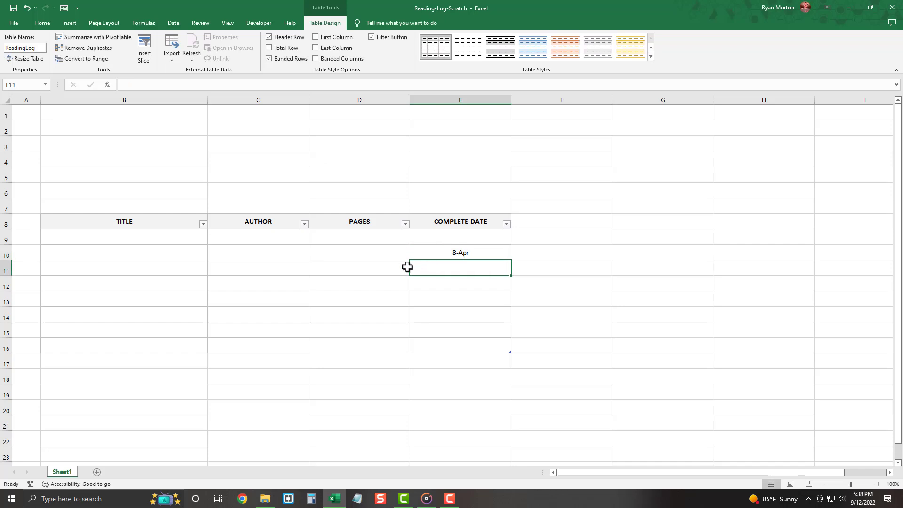
Format the COMPLETE DATE cells E9:E16 as dates using the second 14-Mar-12 type, with a two-digit day.
click(439, 213)
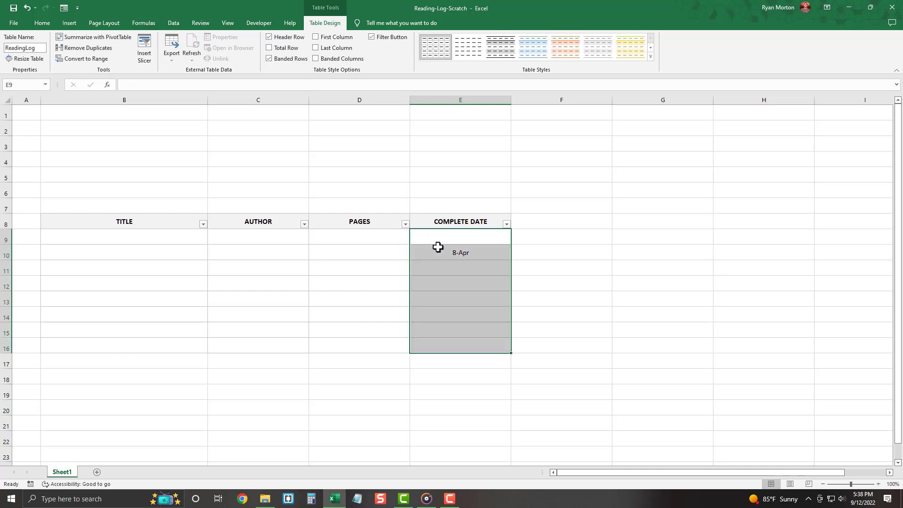
right_click(437, 266)
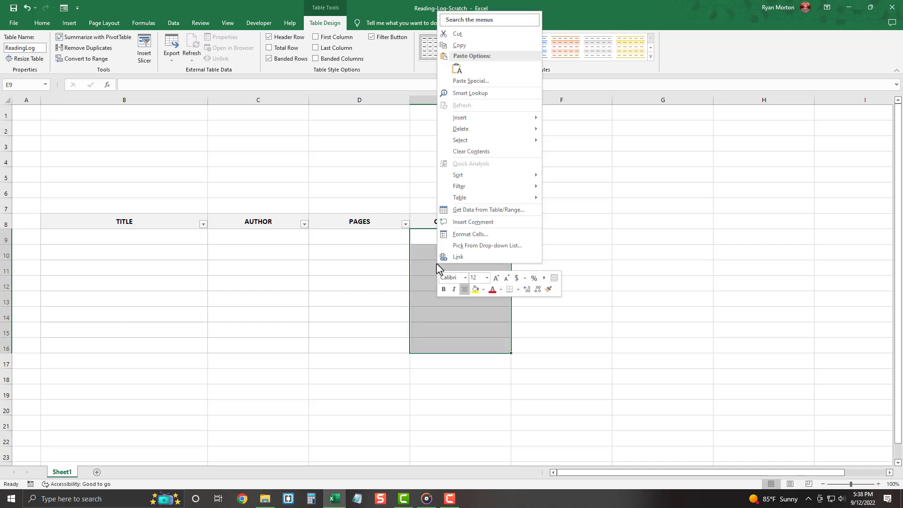
click(465, 235)
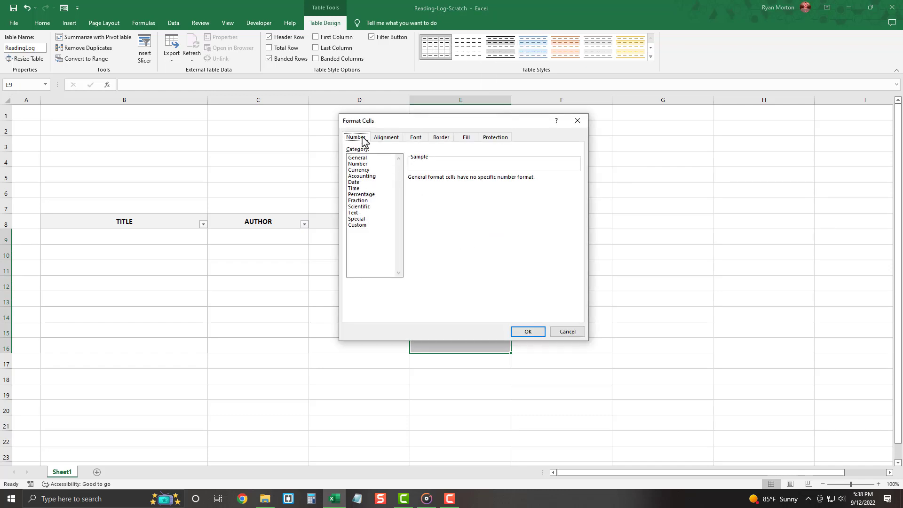
click(355, 183)
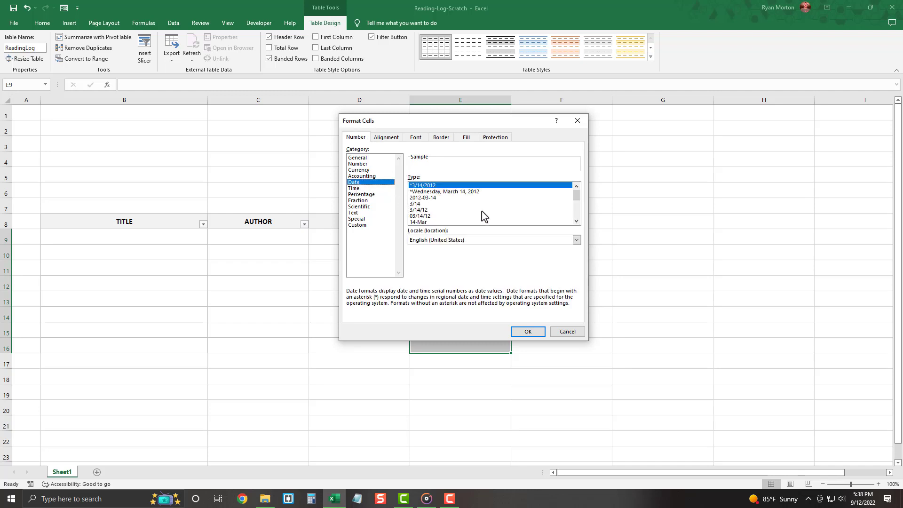
click(576, 220)
click(575, 221)
click(431, 218)
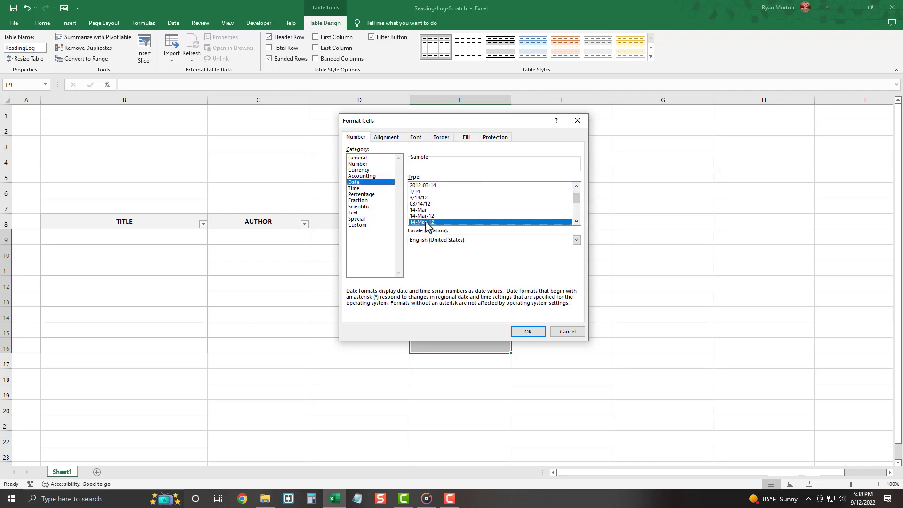
click(522, 331)
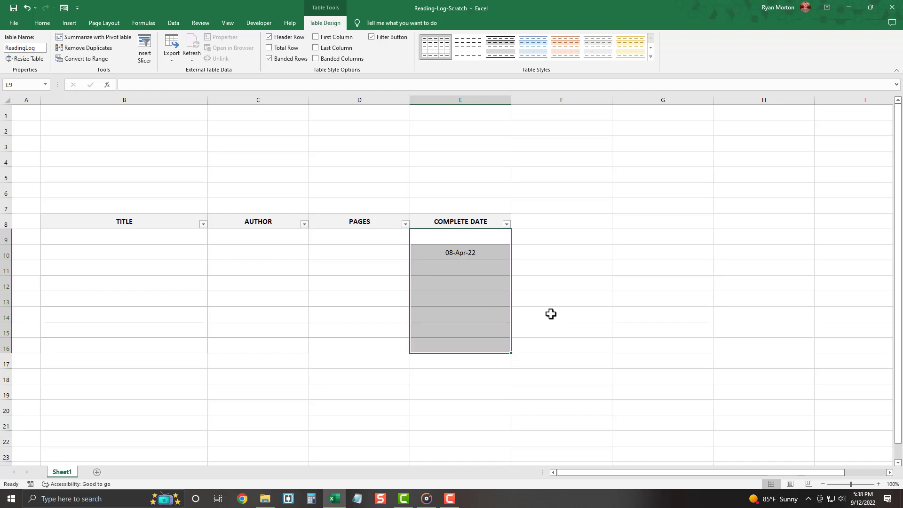
Enter the labels TOTAL BOOKS in B5 and TOTAL PAGES in E5.
click(194, 174)
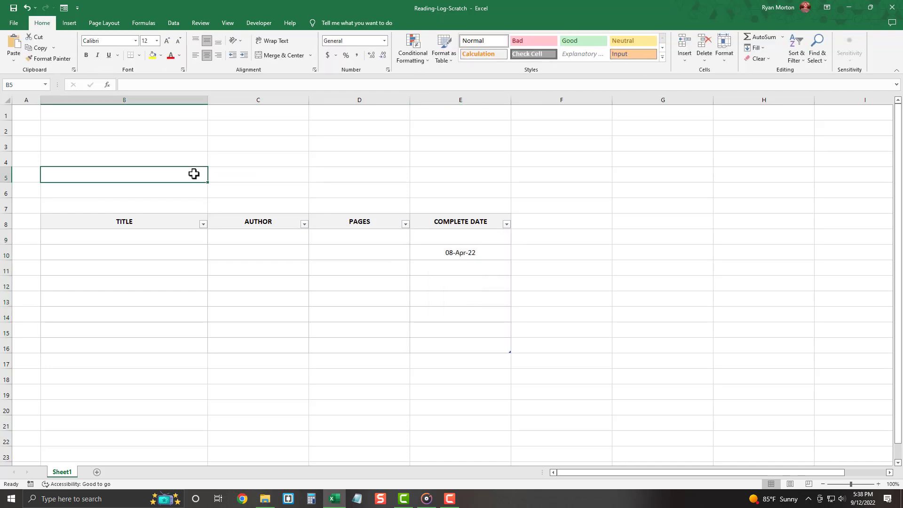
text(TOTAL BOOKS)
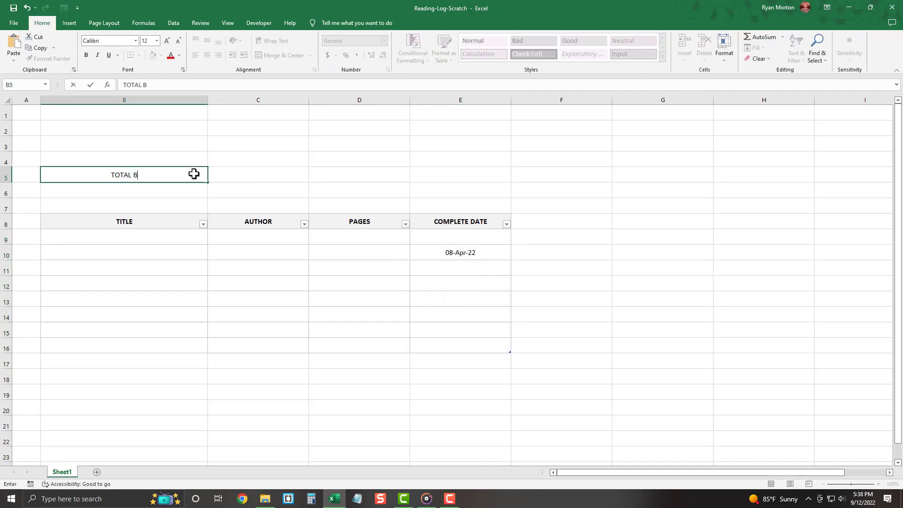
click(408, 178)
click(421, 175)
text(TOTAL)
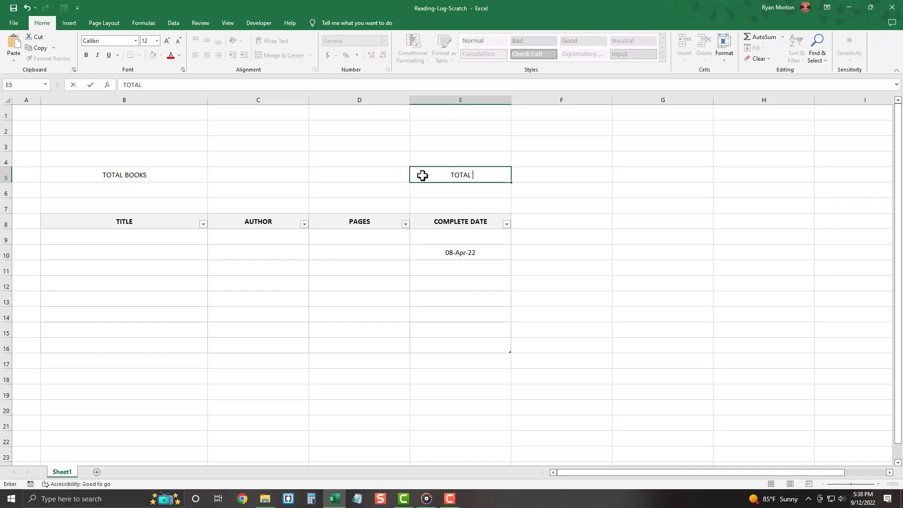
text( PAGES)
Enter the formula =COUNTA(ReadingLog[TITLE]) in B6 to count the books.
click(180, 188)
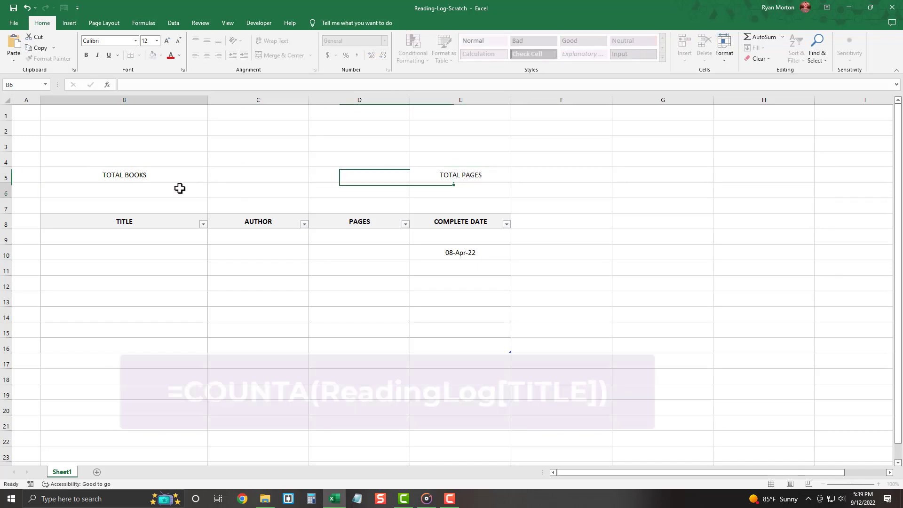
text(=counta)
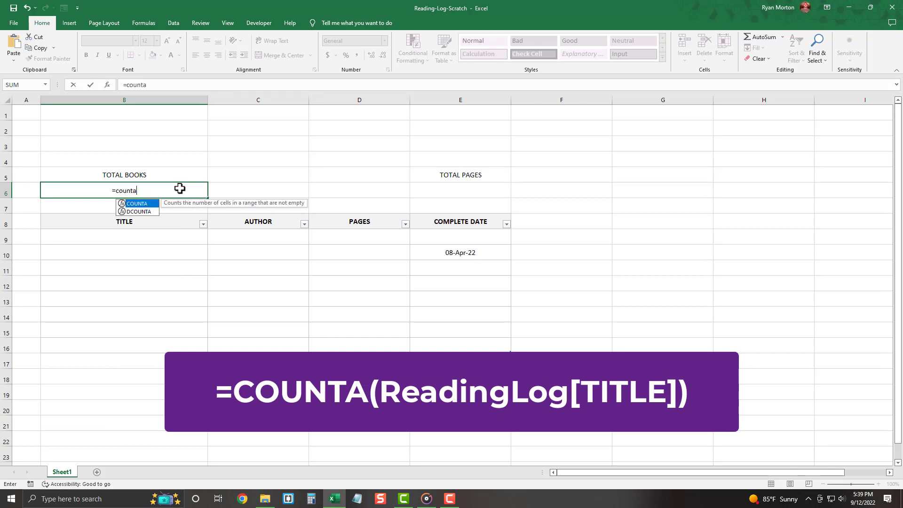
key(Tab)
text(ReadingLog)
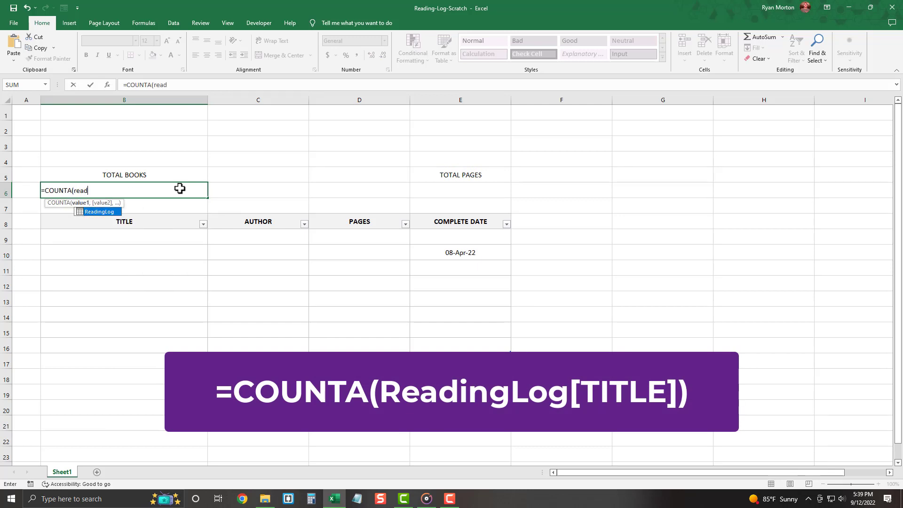
text([T)
key(Tab)
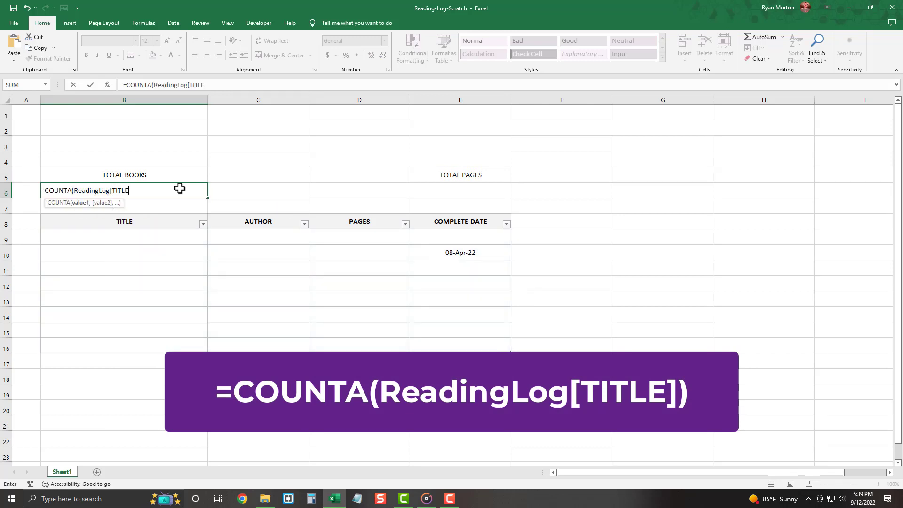
text(]))
key(Return)
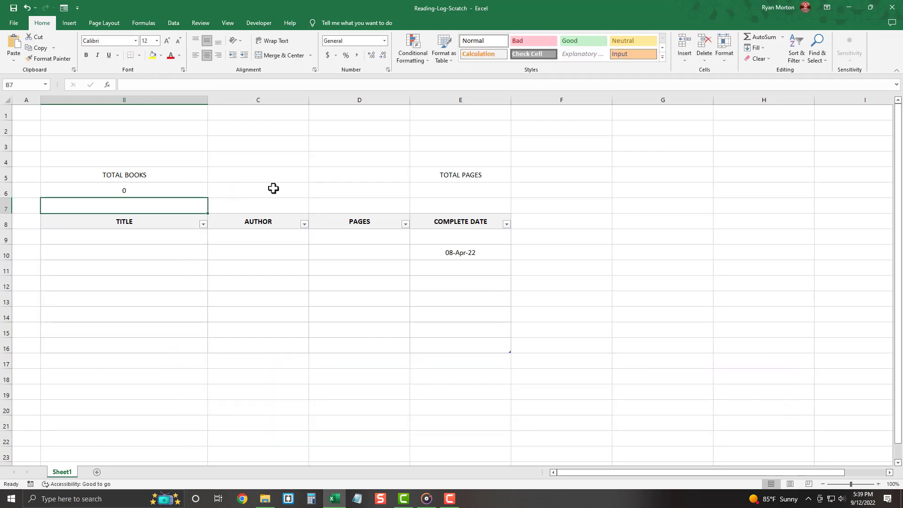
Enter the formula =SUM(ReadingLog[PAGES]) in E6 to total the pages.
click(442, 190)
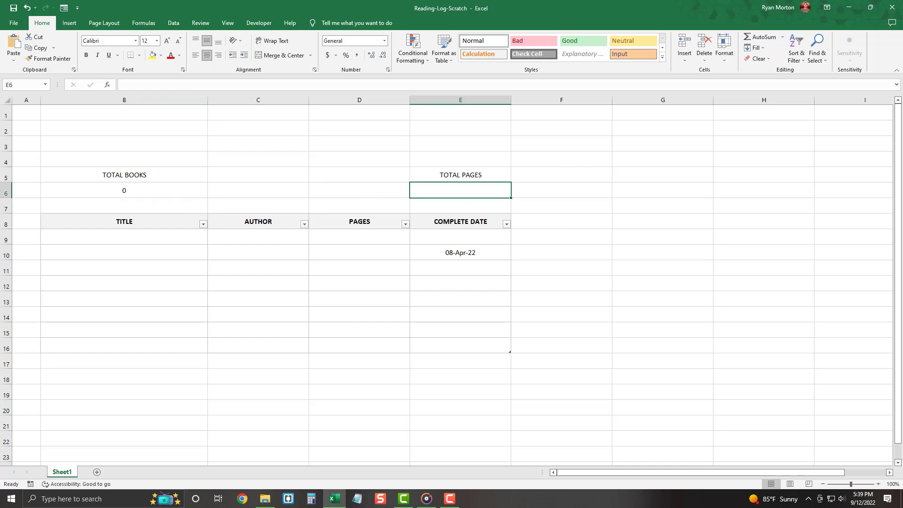
text(=sum)
key(Tab)
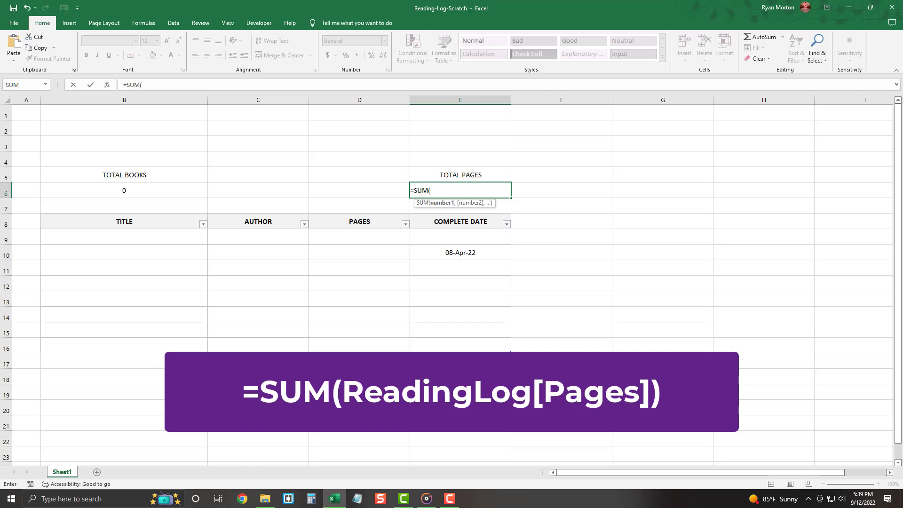
text(ReadingLog)
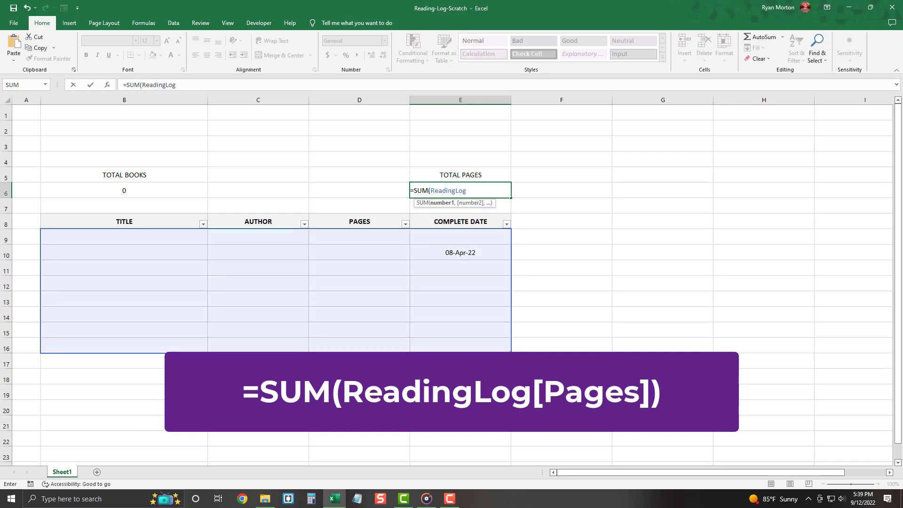
text([pag)
key(Tab)
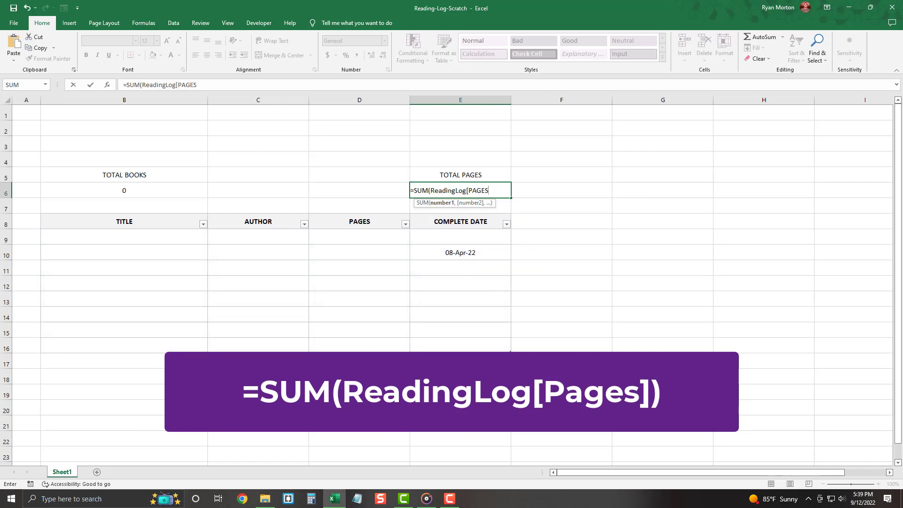
text(]))
key(Return)
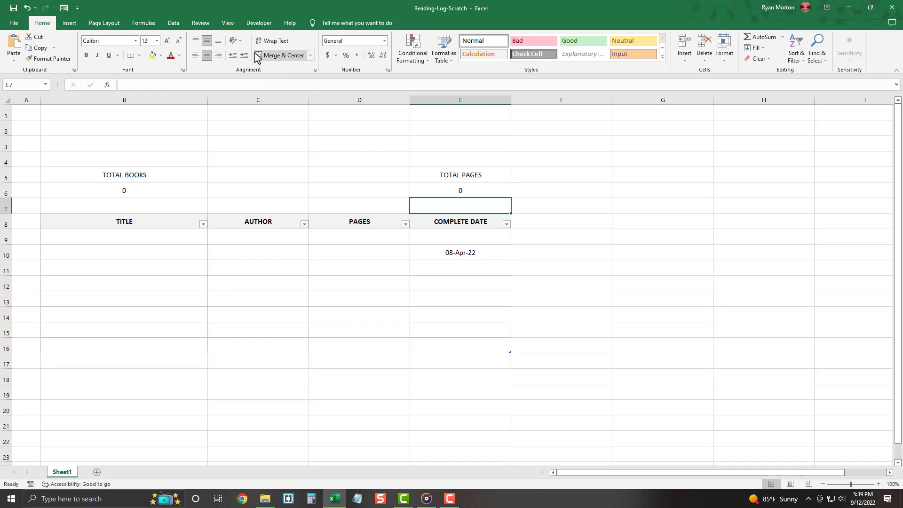
Hide the worksheet's gridlines.
click(227, 24)
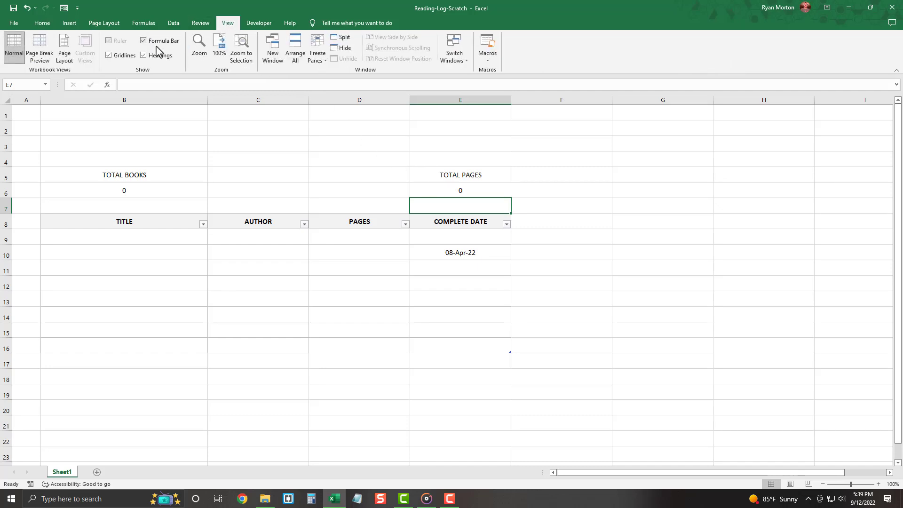
click(109, 56)
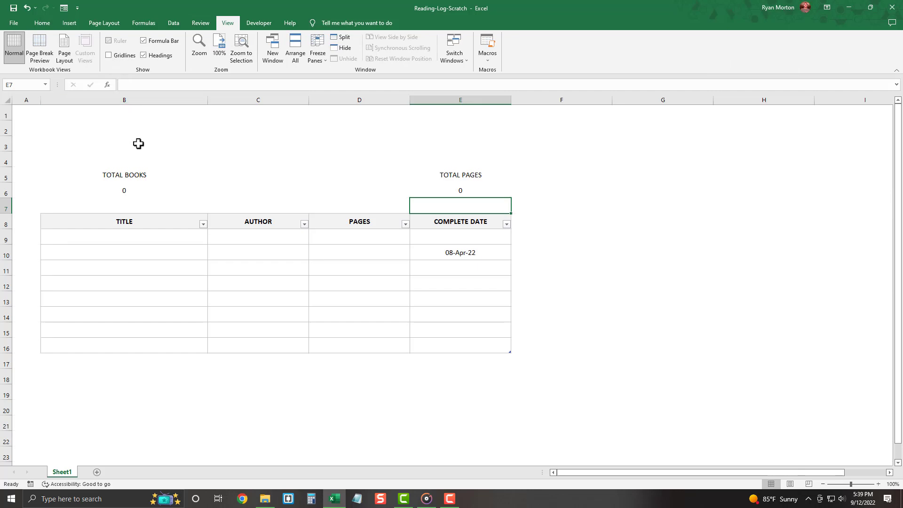
Add gray outline and inside borders to the total books cells B5:B6.
drag(137, 174, 139, 188)
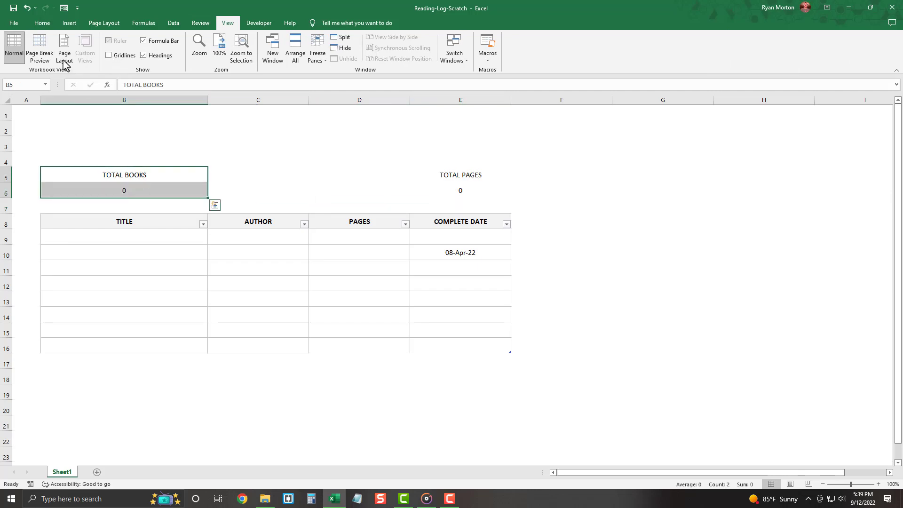
click(42, 22)
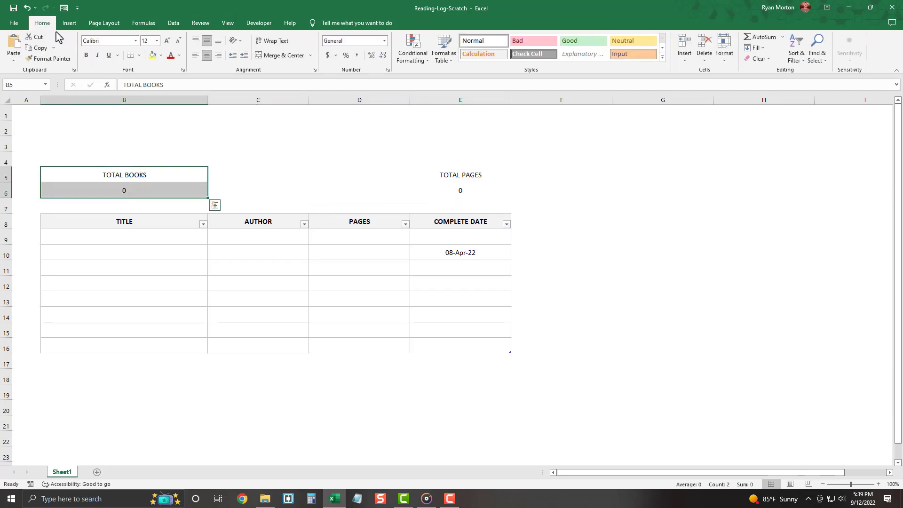
click(139, 55)
click(190, 295)
click(261, 251)
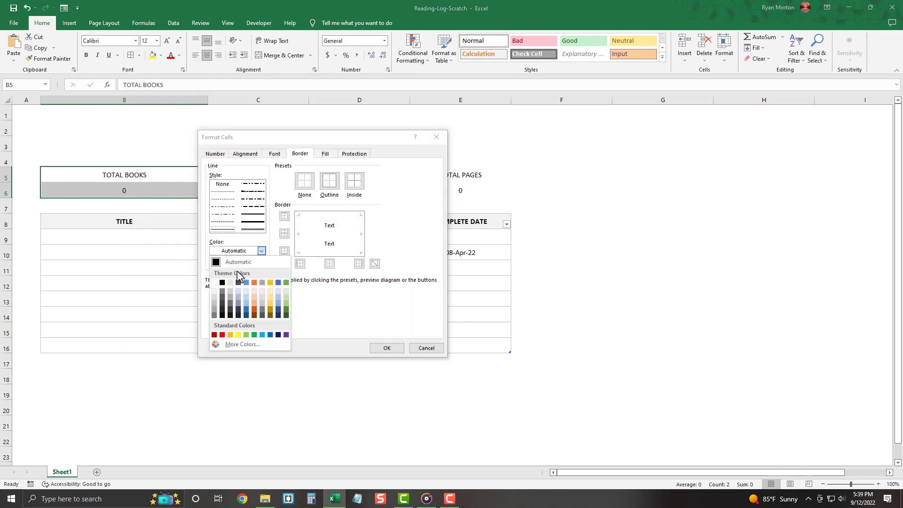
click(215, 304)
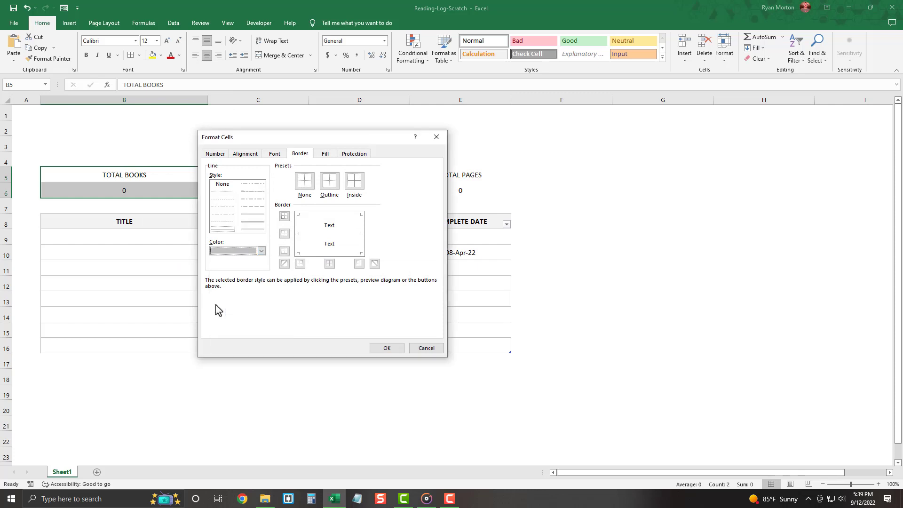
click(334, 187)
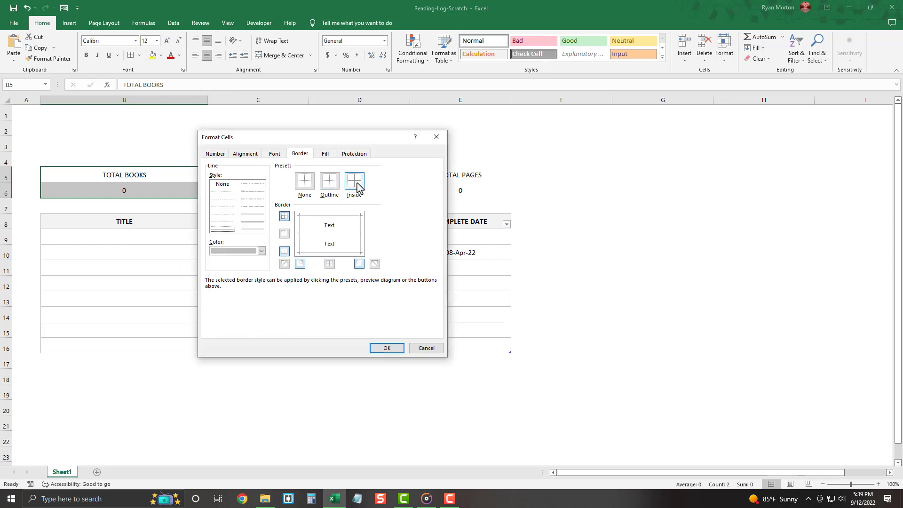
click(353, 181)
click(387, 348)
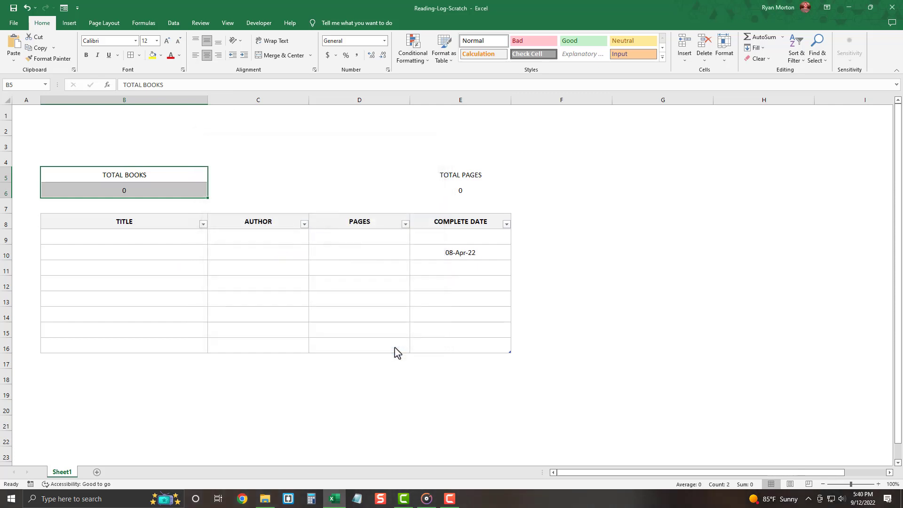
Add gray outline and inside borders to the total pages cells E5:E6.
drag(438, 174, 440, 190)
click(139, 55)
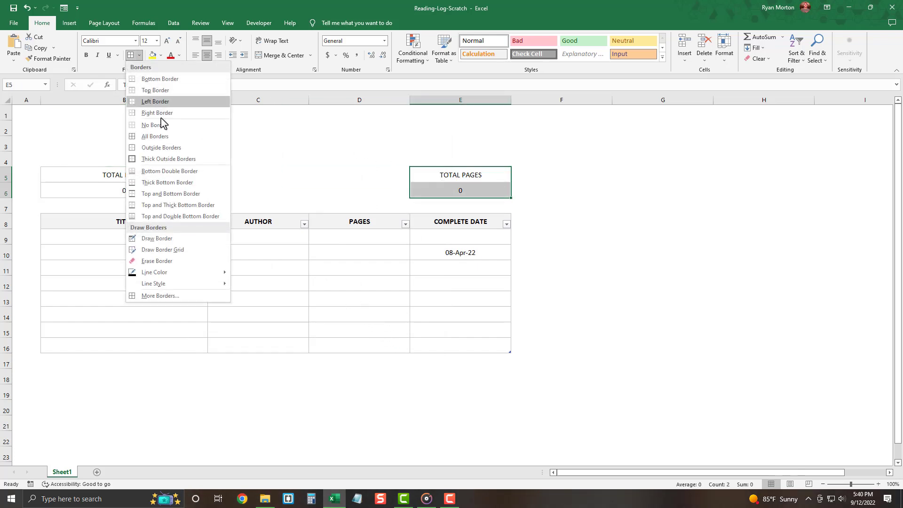
click(210, 296)
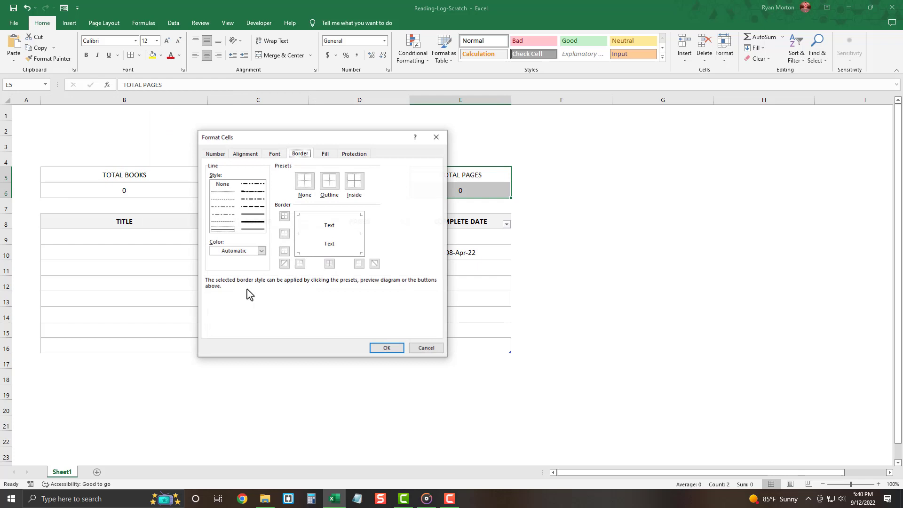
click(261, 250)
click(216, 303)
click(329, 182)
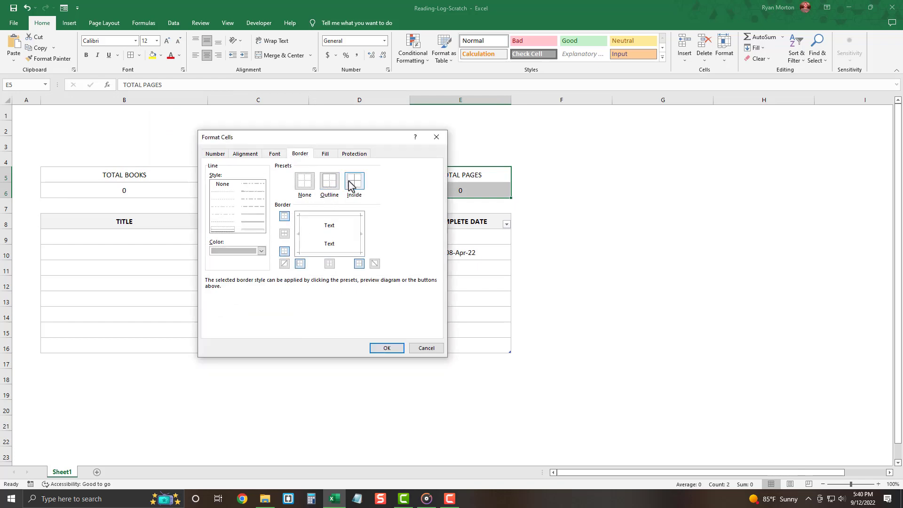
click(353, 182)
click(386, 348)
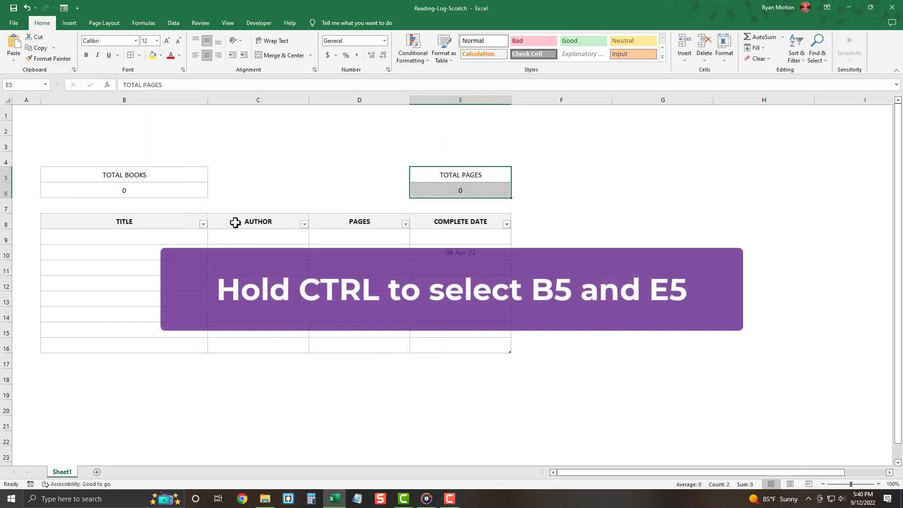
Bold the TOTAL BOOKS and TOTAL PAGES labels in B5 and E5 and fill both cells with the lightest gray.
click(166, 173)
ctrl+click(463, 174)
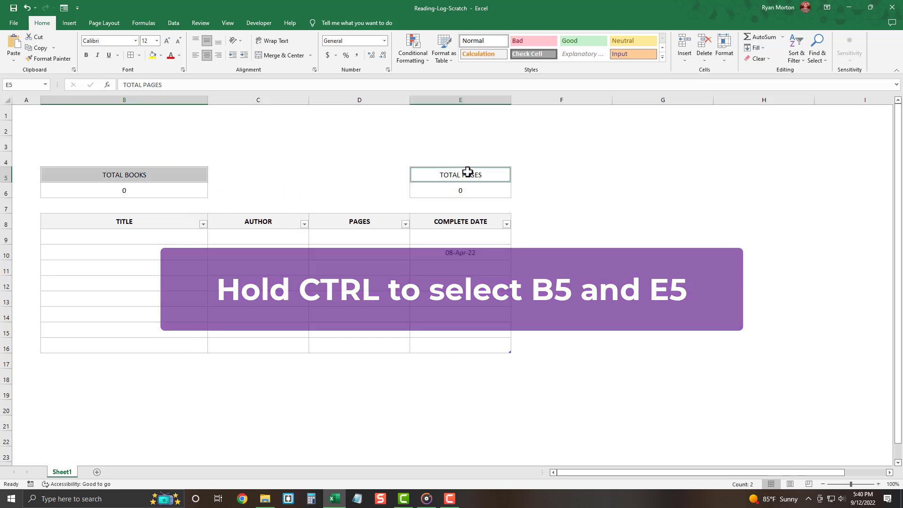
click(86, 55)
click(161, 55)
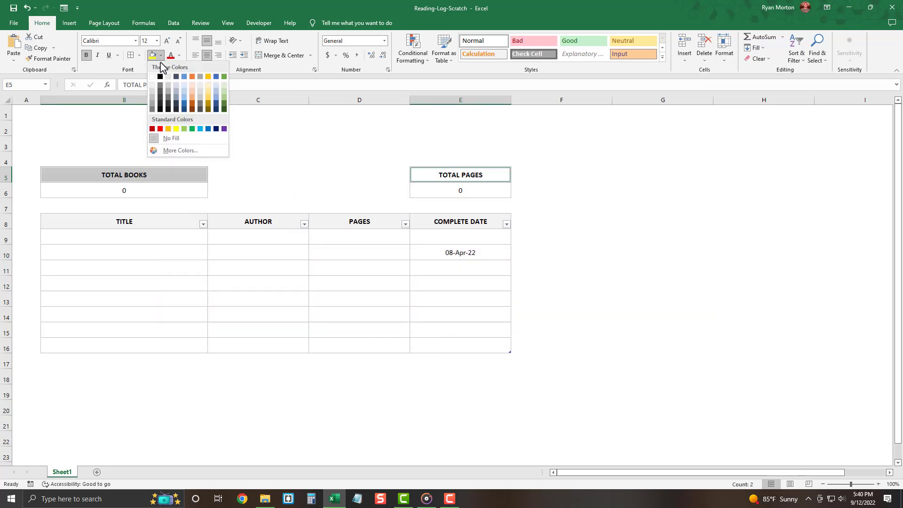
click(153, 85)
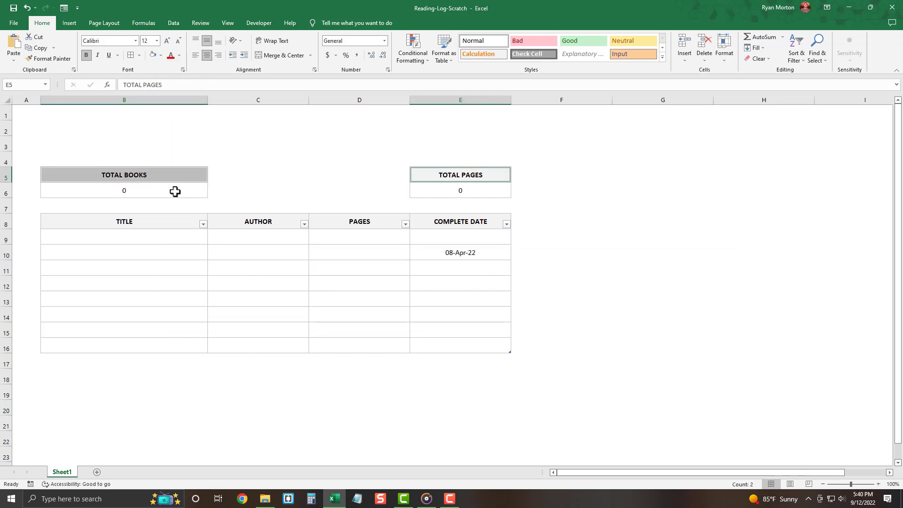
Set the font size of the total values in B6 and E6 to 14.
click(173, 192)
ctrl+click(432, 192)
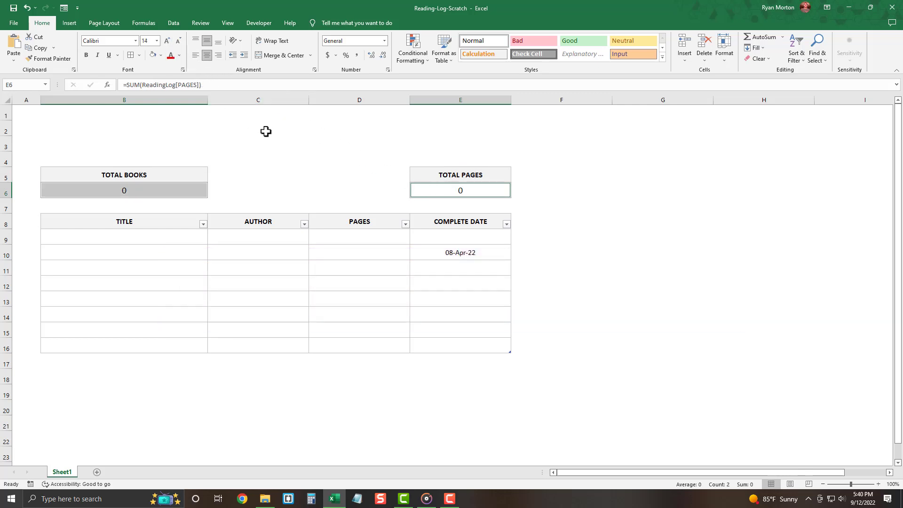
click(316, 159)
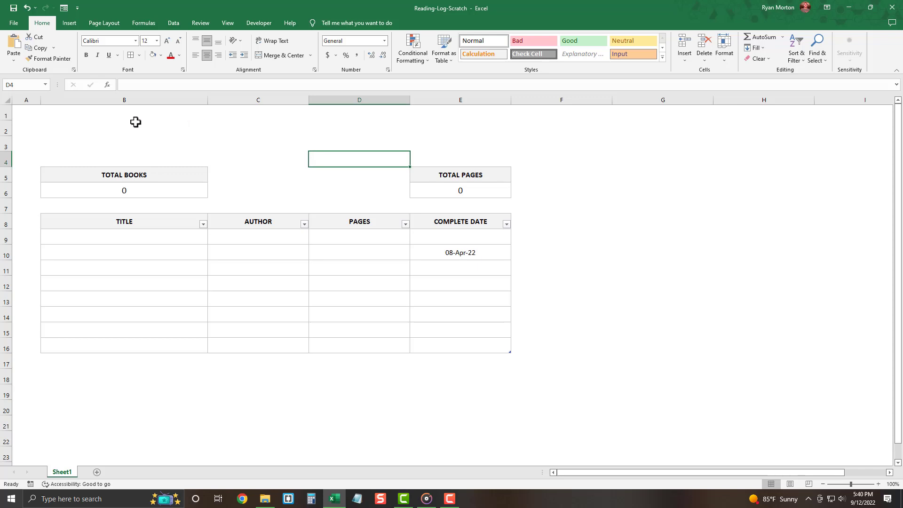
Merge cells B2:E3 into one left-aligned title cell containing the text Reading Log.
drag(105, 126, 454, 139)
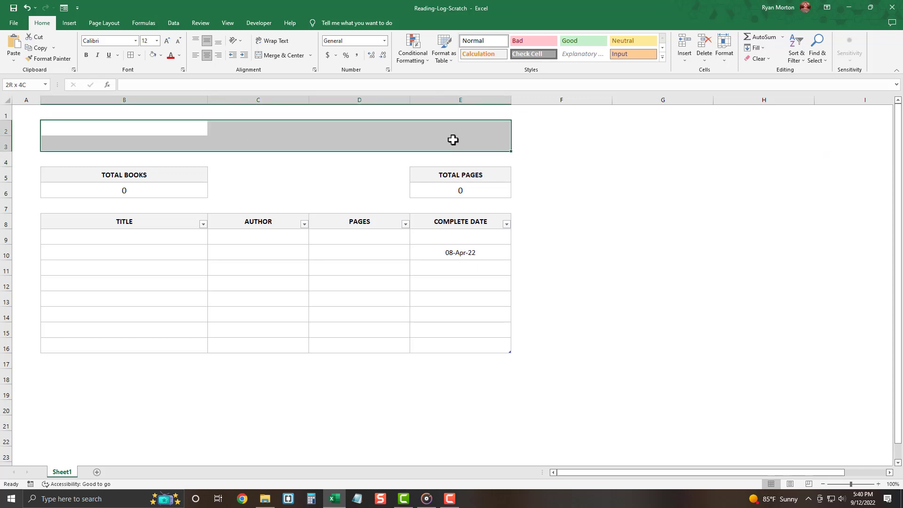
click(275, 55)
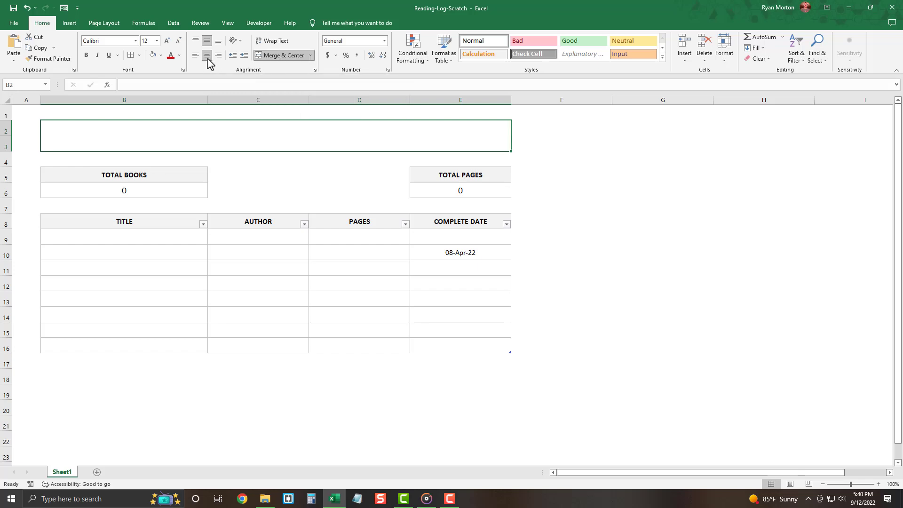
click(195, 56)
text(Reading Log)
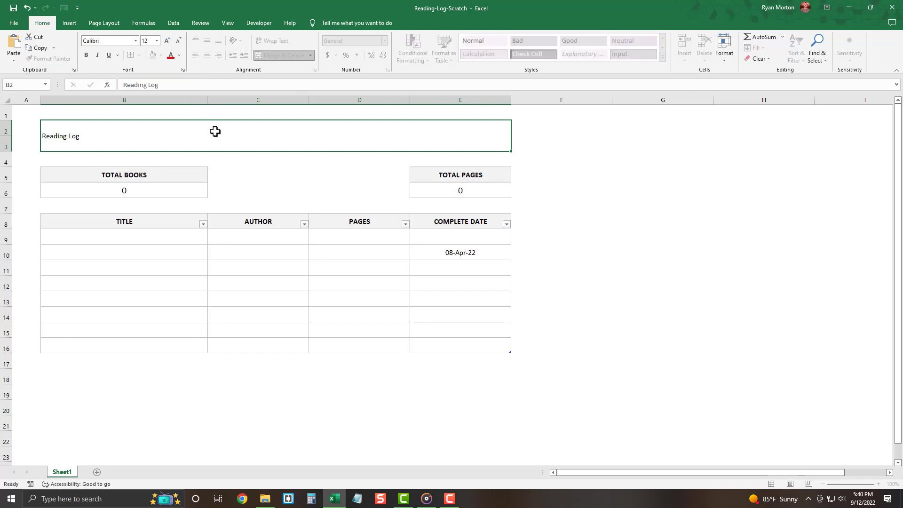
key(Return)
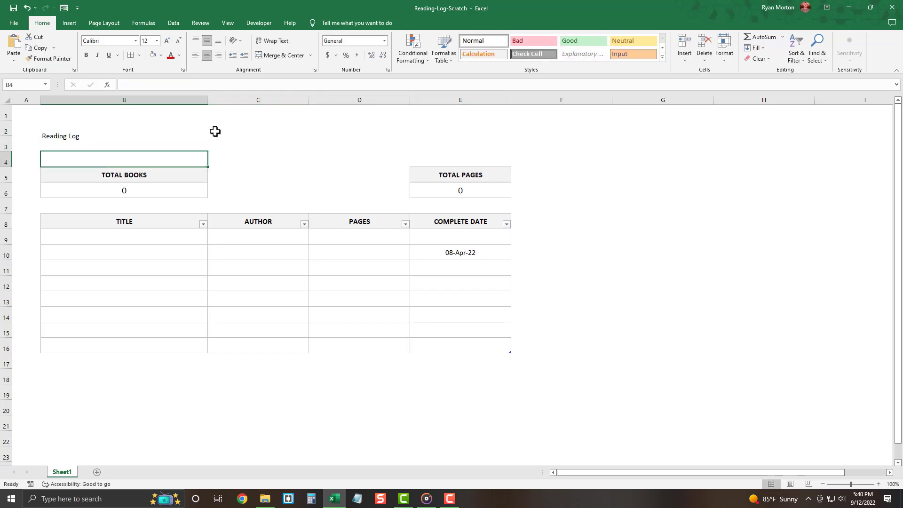
Format the Reading Log title in bold at font size 24.
click(155, 136)
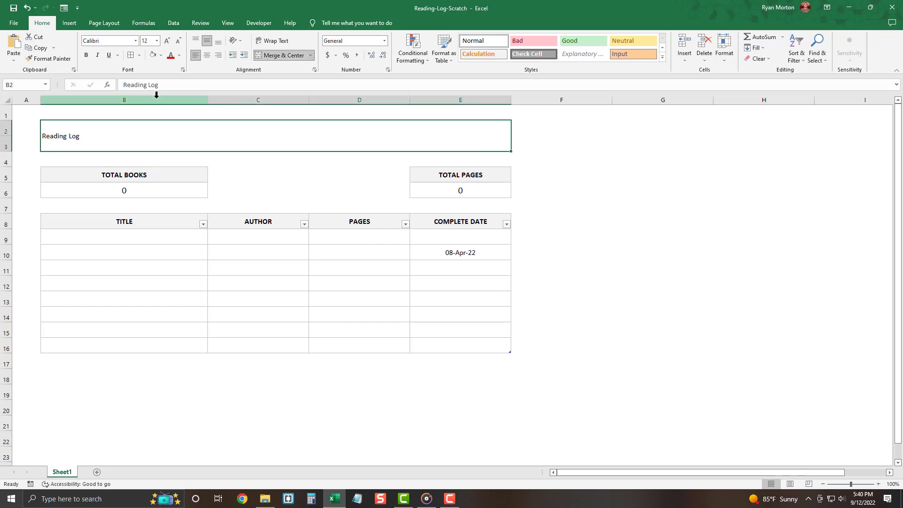
click(157, 41)
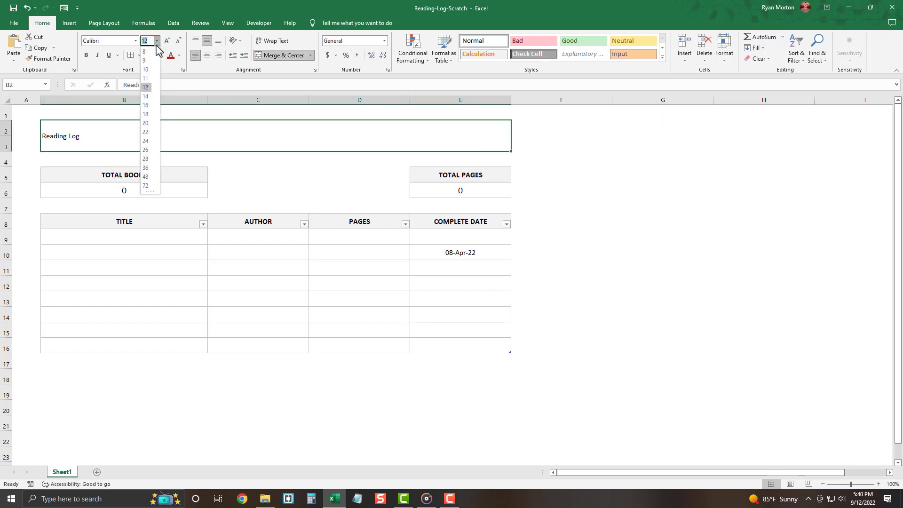
click(146, 141)
click(86, 55)
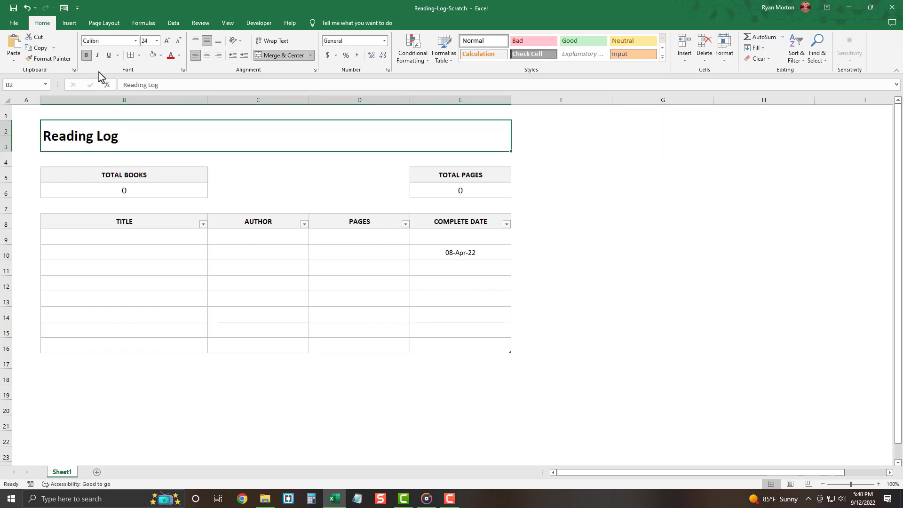
click(262, 174)
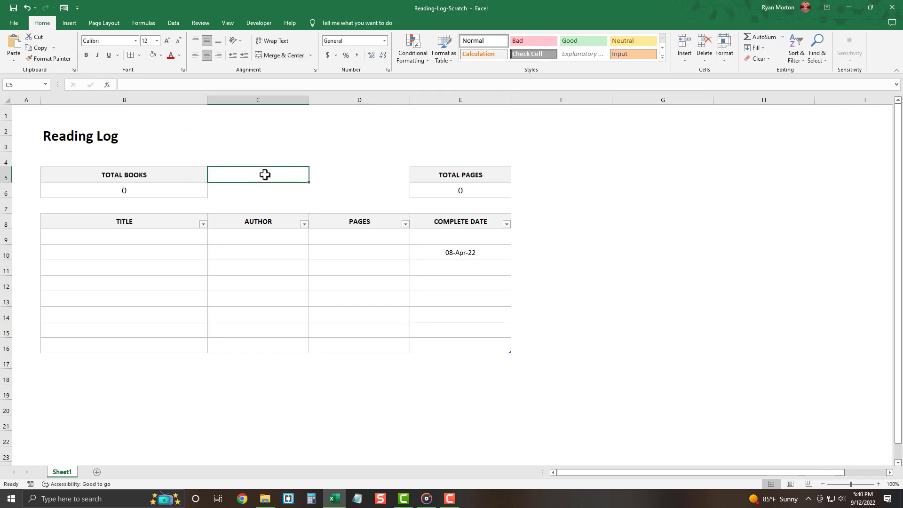
Enter the sample titles Book 1 in B9 and Book 2 in B10 of the reading log table.
click(182, 236)
text(Book 1)
key(Return)
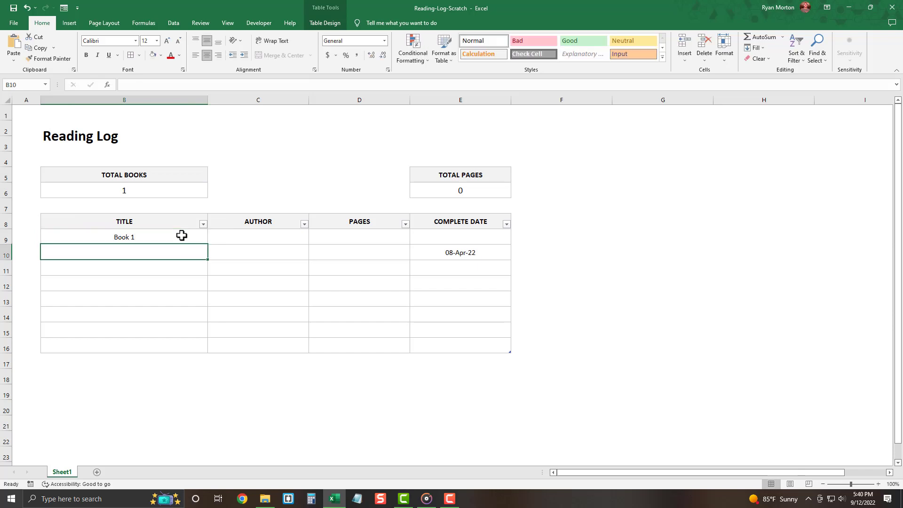
text(Book 2)
key(Return)
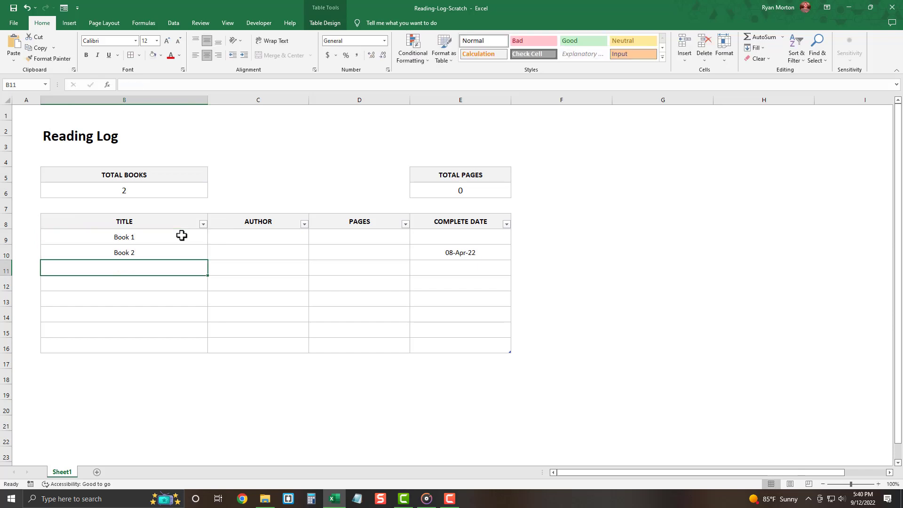
Enter 100 as the page count for Book 1 in D9.
click(345, 239)
text(100)
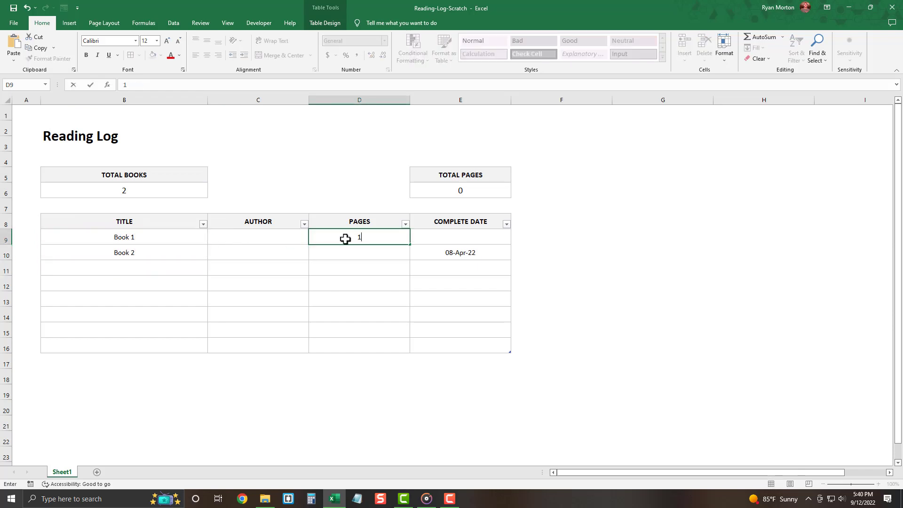
key(Return)
Add Book 3 in B17 directly below the table and extend the table down to row 22.
click(168, 359)
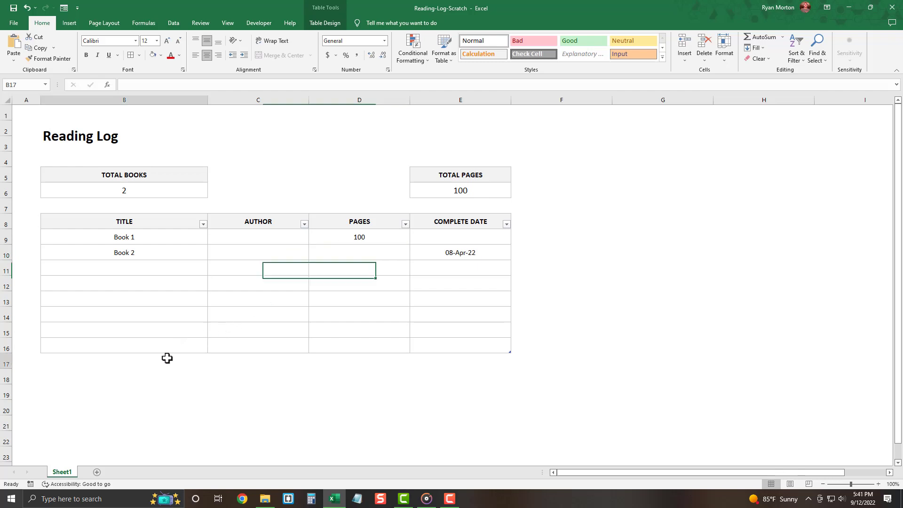
text(Book 3)
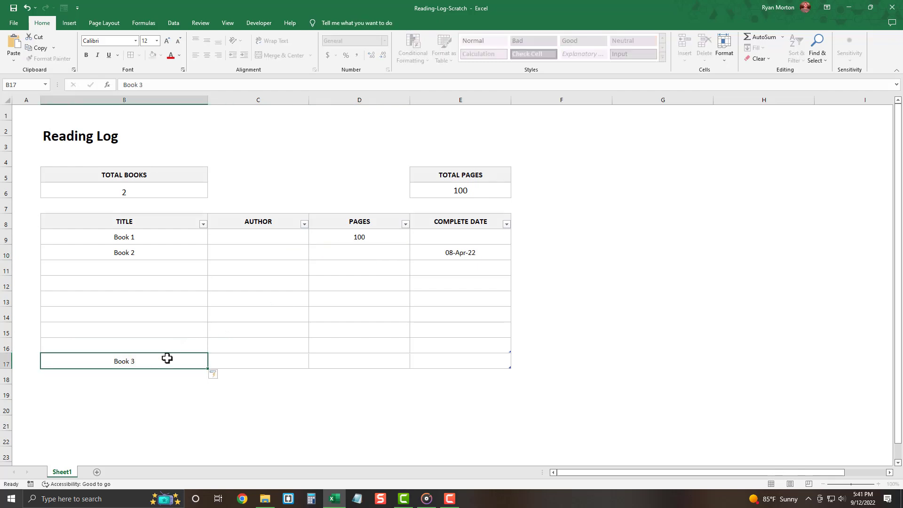
key(Return)
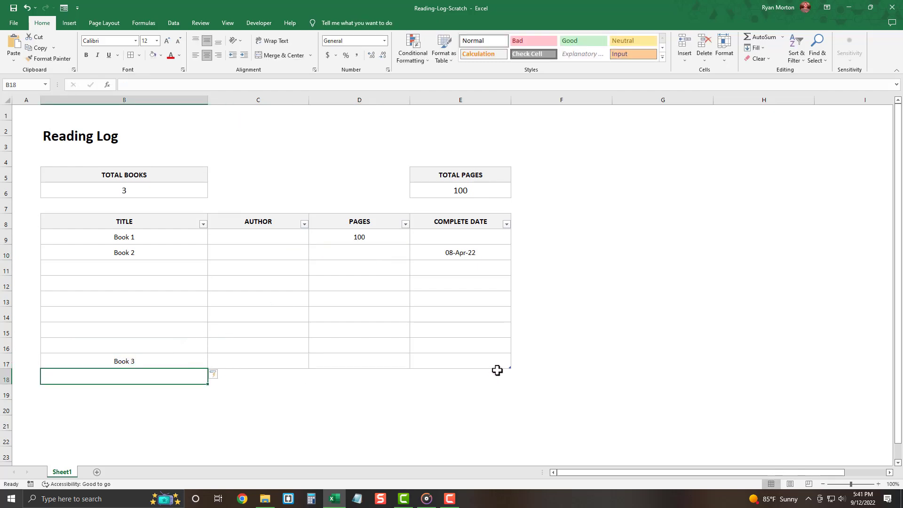
drag(510, 367, 510, 446)
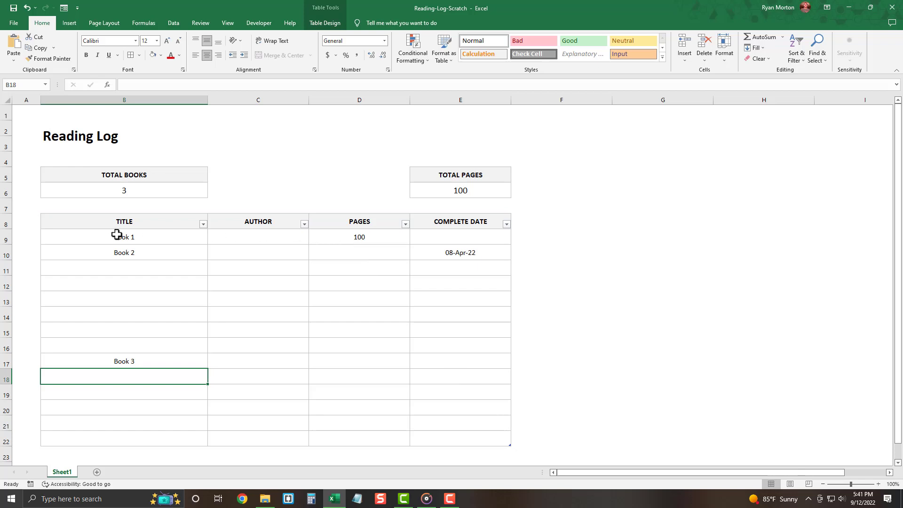
Freeze the rows above row 9 so the title, totals and table headers stay in place, and check it by scrolling.
click(28, 235)
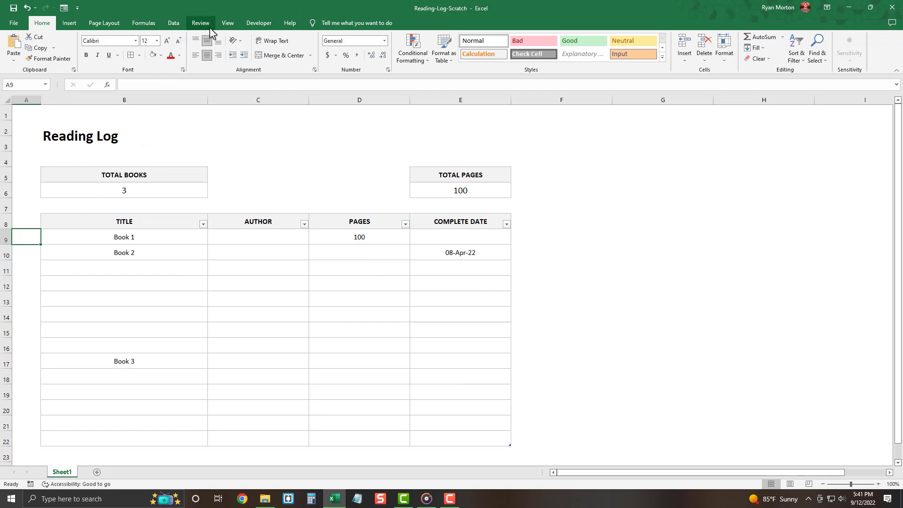
click(228, 25)
click(316, 52)
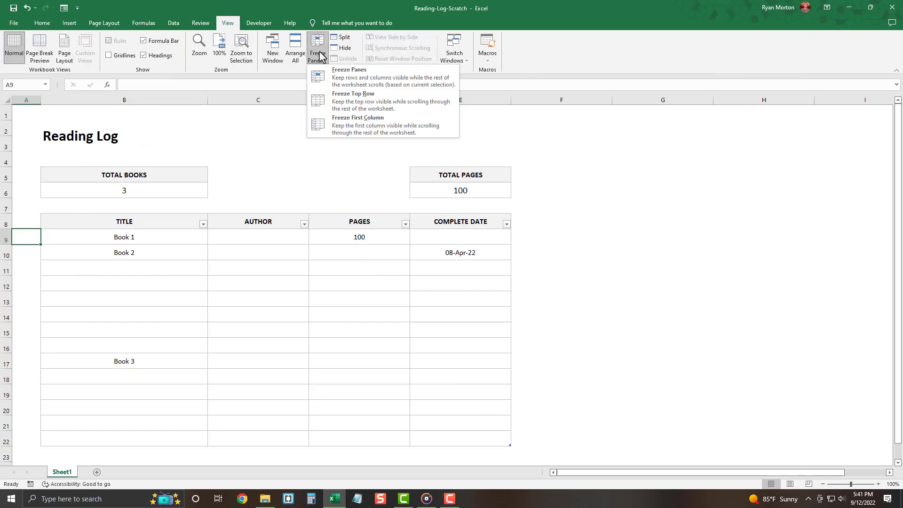
click(331, 71)
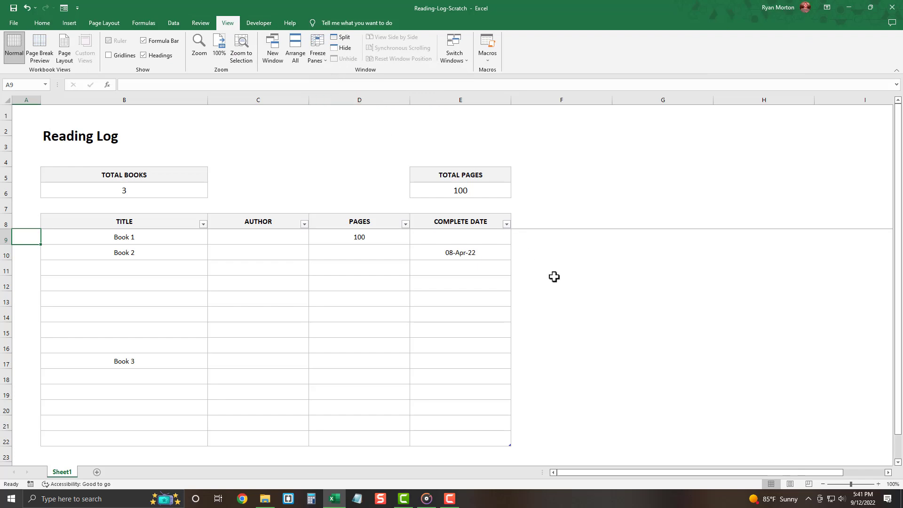
scroll(603, 307, down, 1)
scroll(603, 308, down, 3)
scroll(603, 308, up, 4)
Enter the page counts 250, 300 and 300 in D10, D11 and D12.
click(383, 253)
text(25)
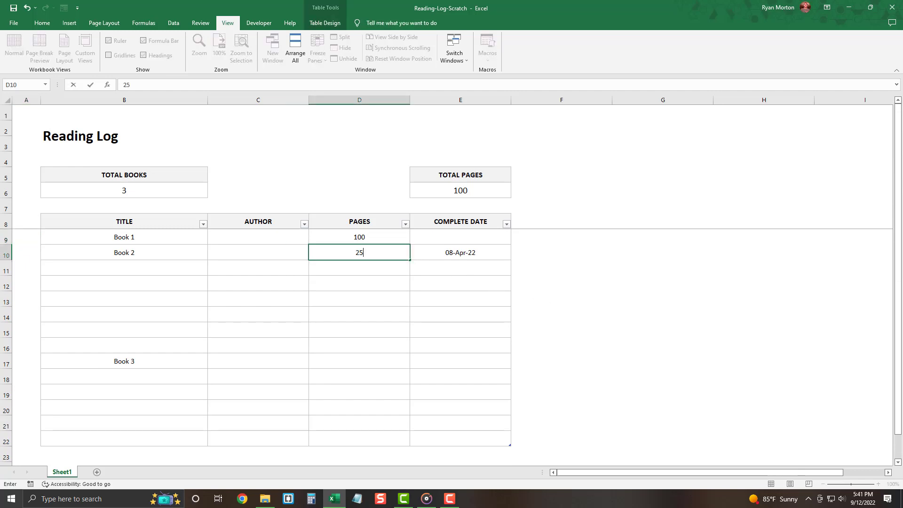
text(0)
key(Return)
text(300)
key(Return)
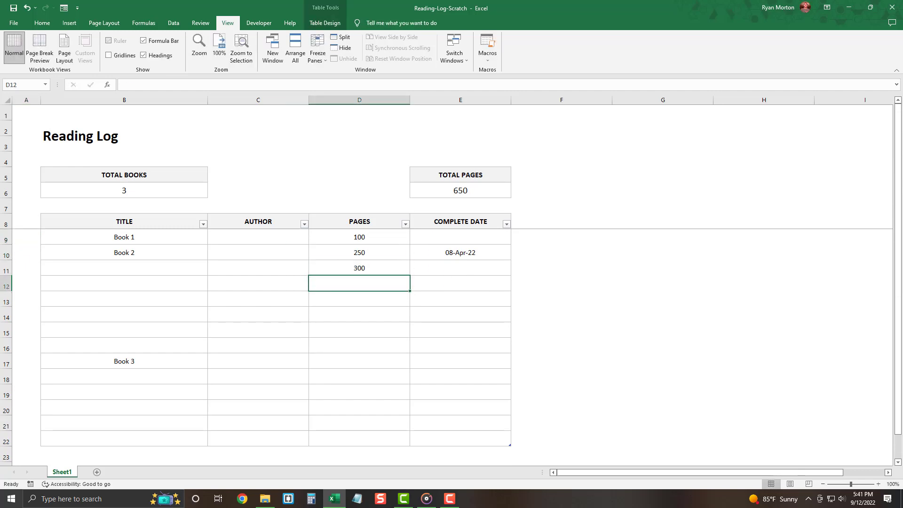
text(300)
key(Return)
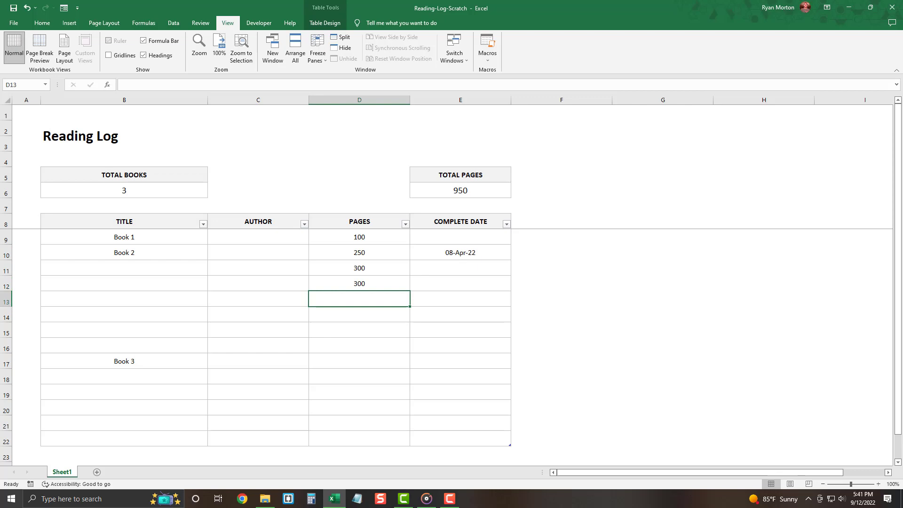